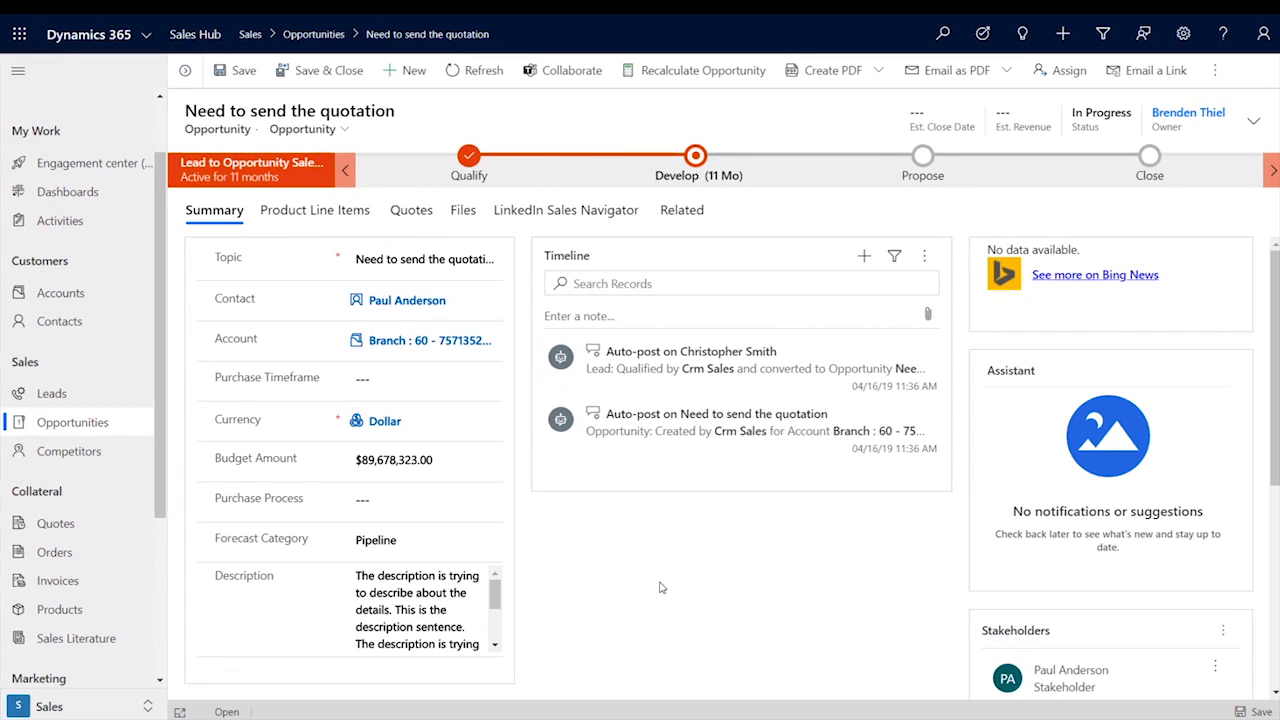
# Start adding products to the opportunity's product line items and search the catalogue for "online".
pyautogui.click(326, 214)
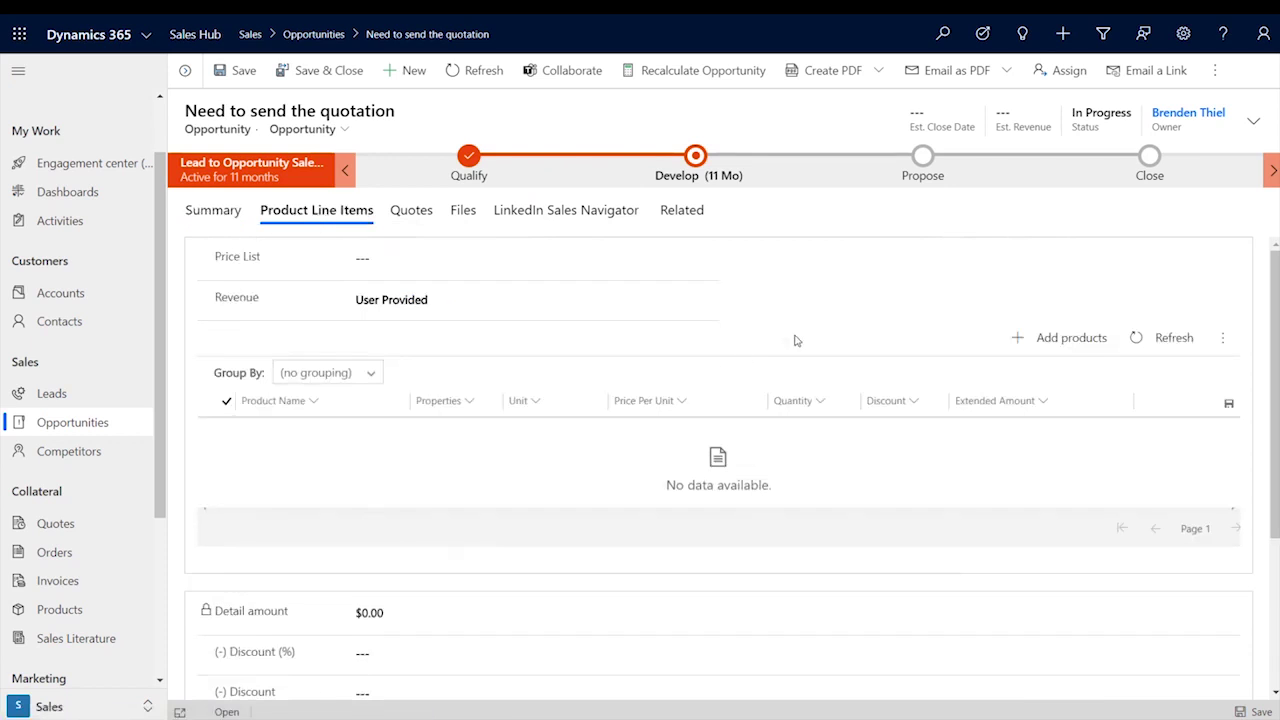
pyautogui.click(1060, 338)
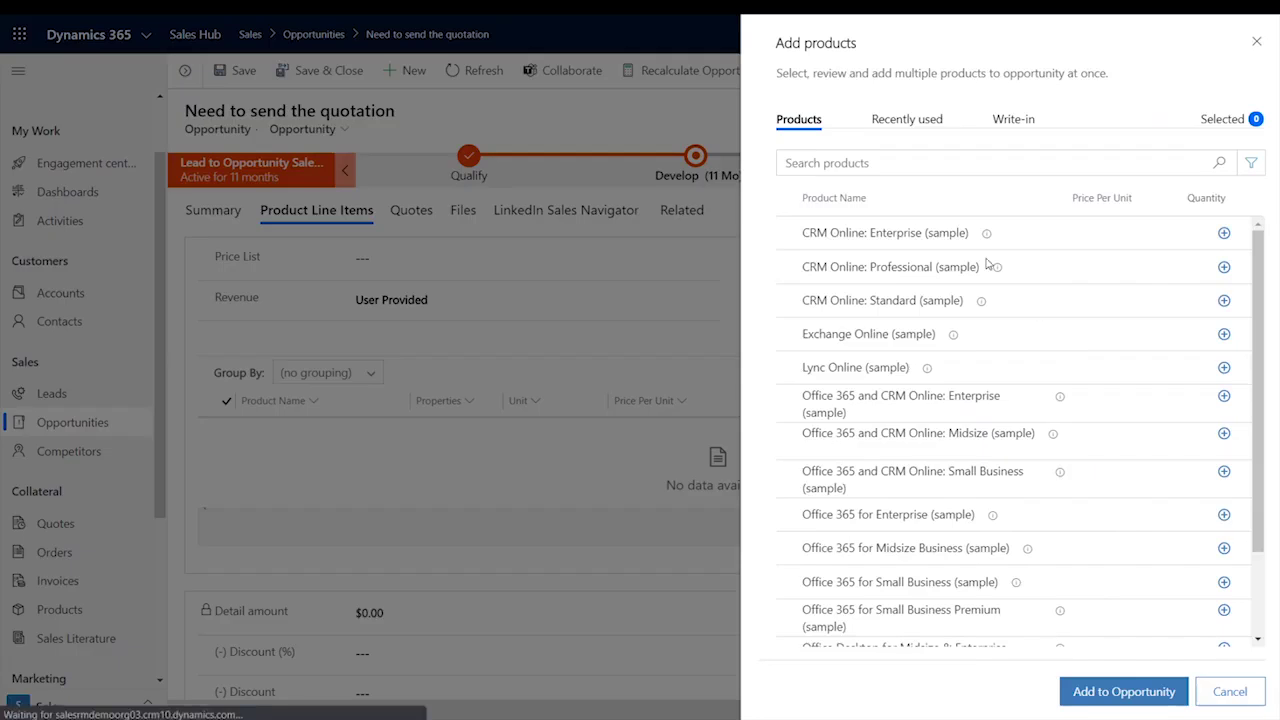
pyautogui.click(906, 161)
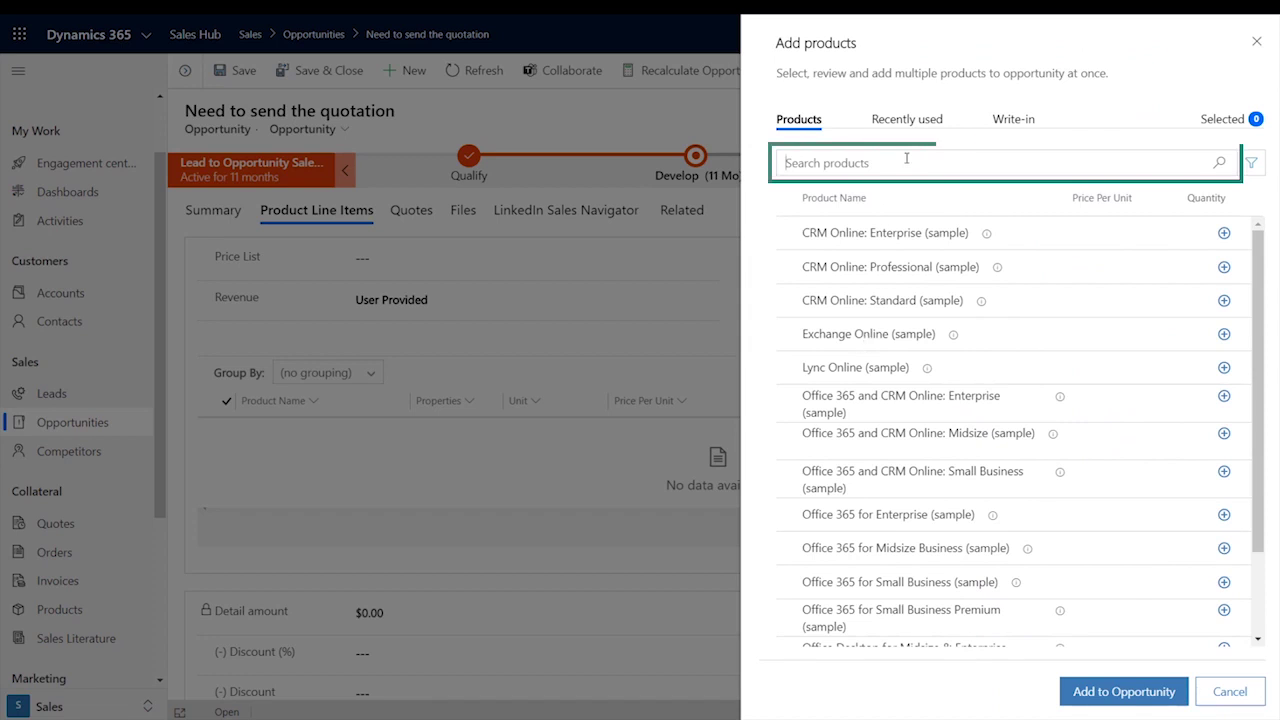
pyautogui.write('online')
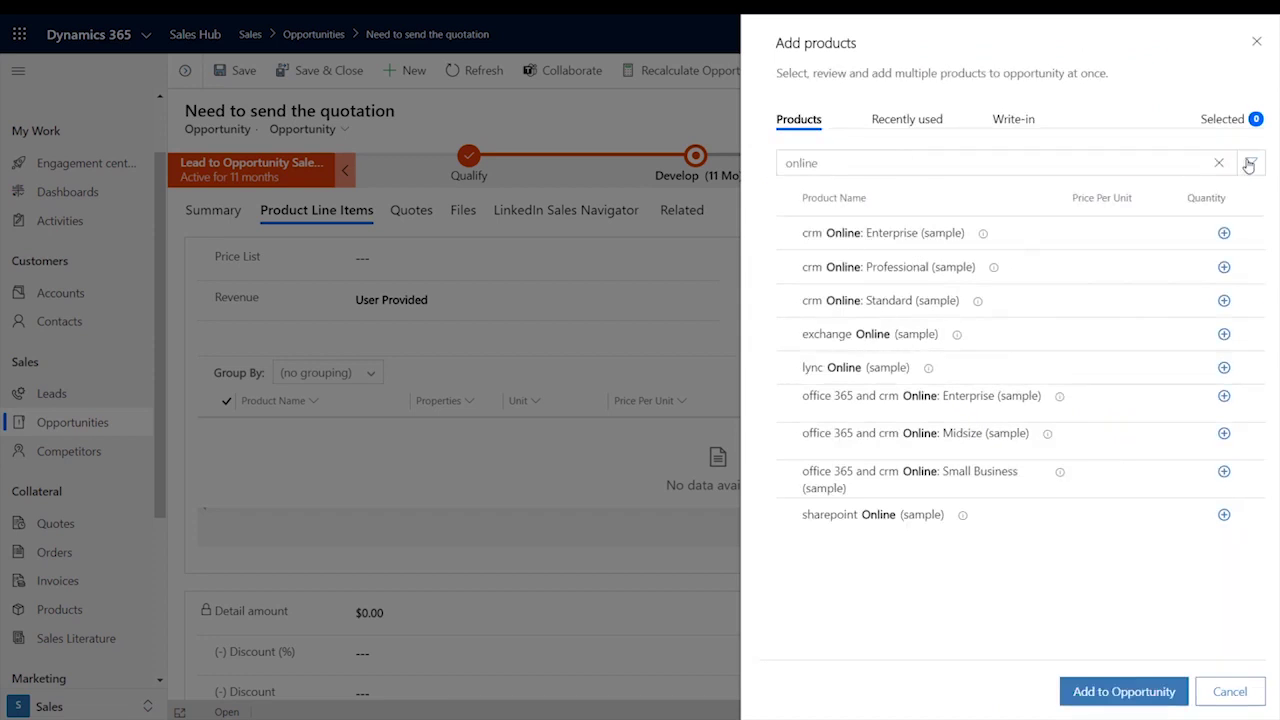
# Replace the product search with a filter on the Office 365 Service (sample) family, and check the recently used products.
pyautogui.click(1219, 163)
pyautogui.click(1251, 162)
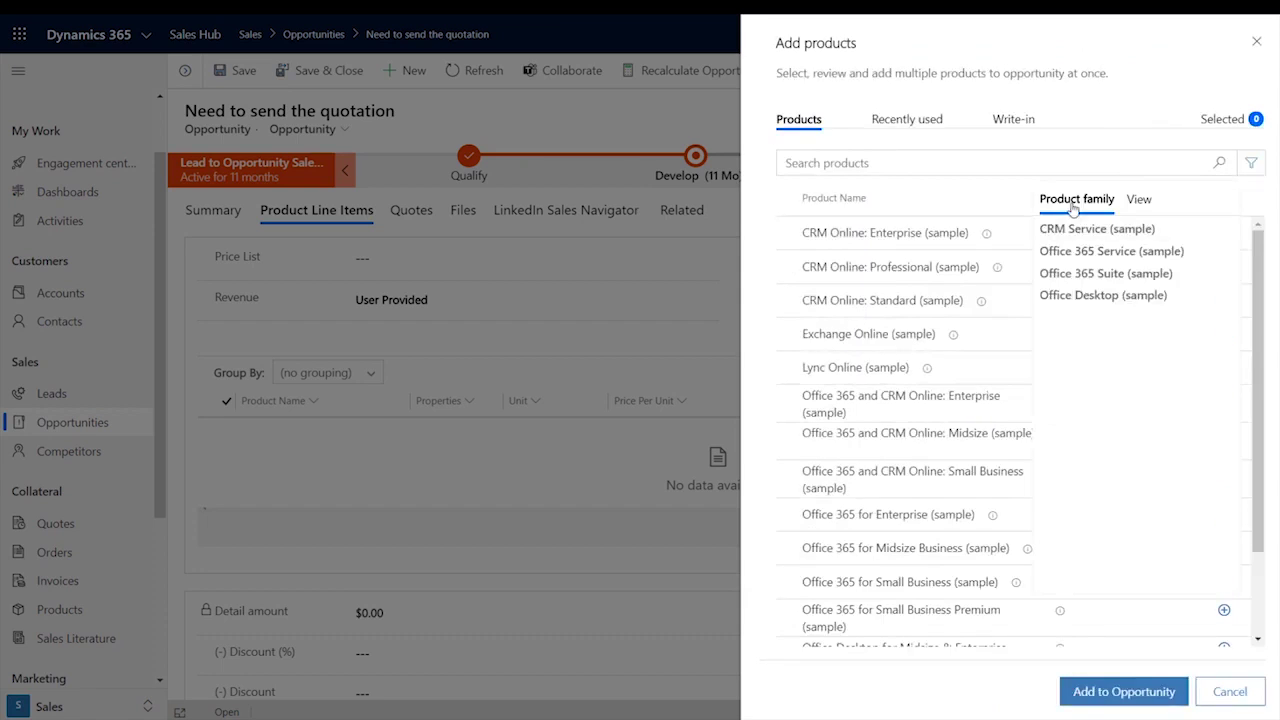
pyautogui.click(1105, 244)
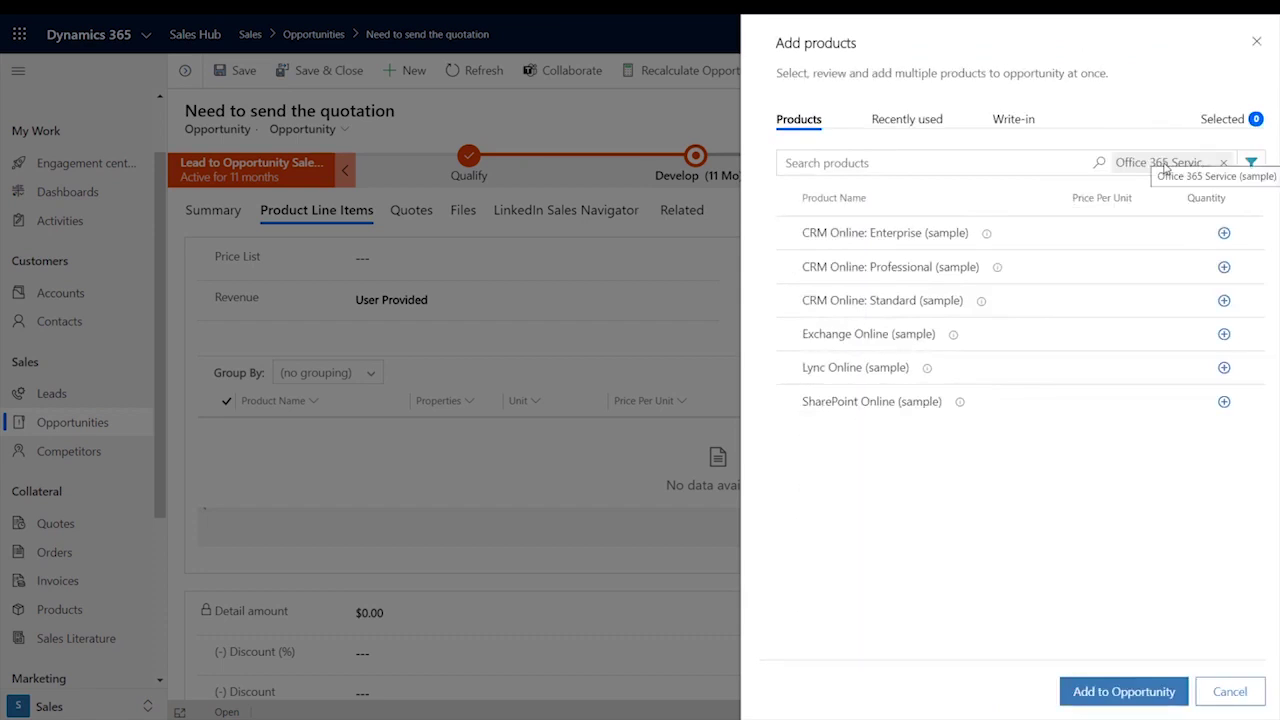
pyautogui.click(912, 127)
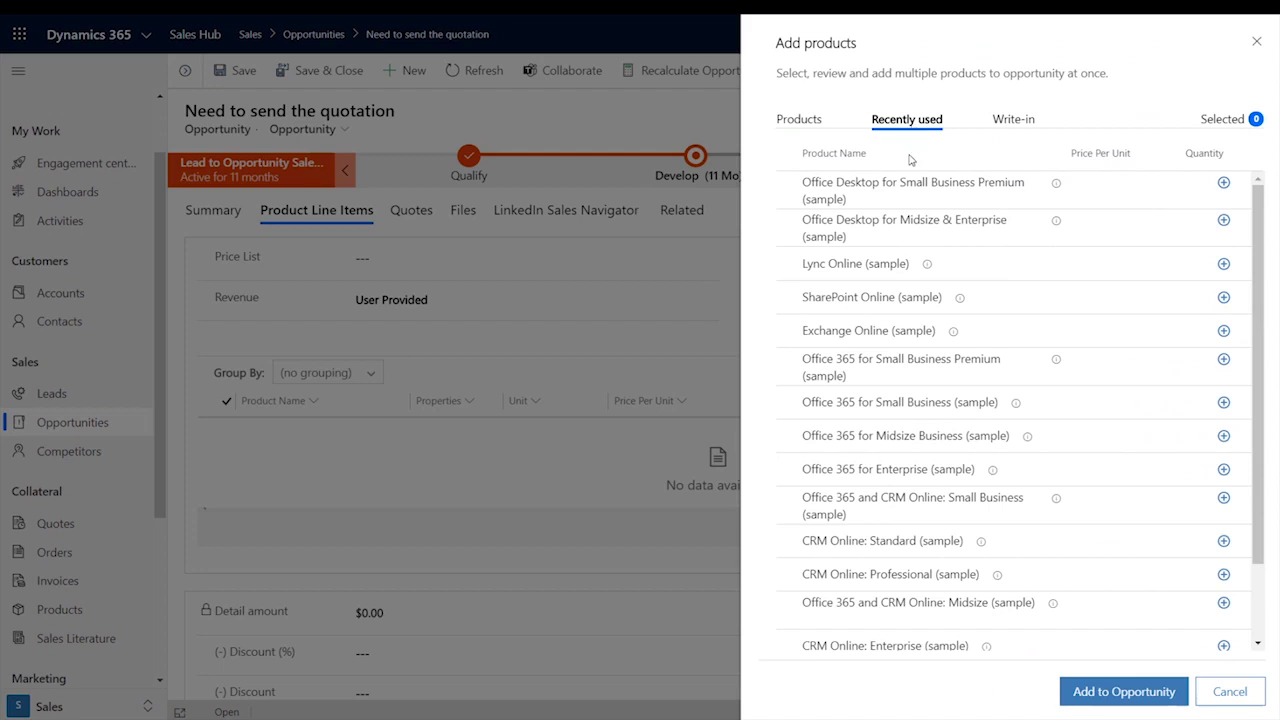
pyautogui.click(793, 120)
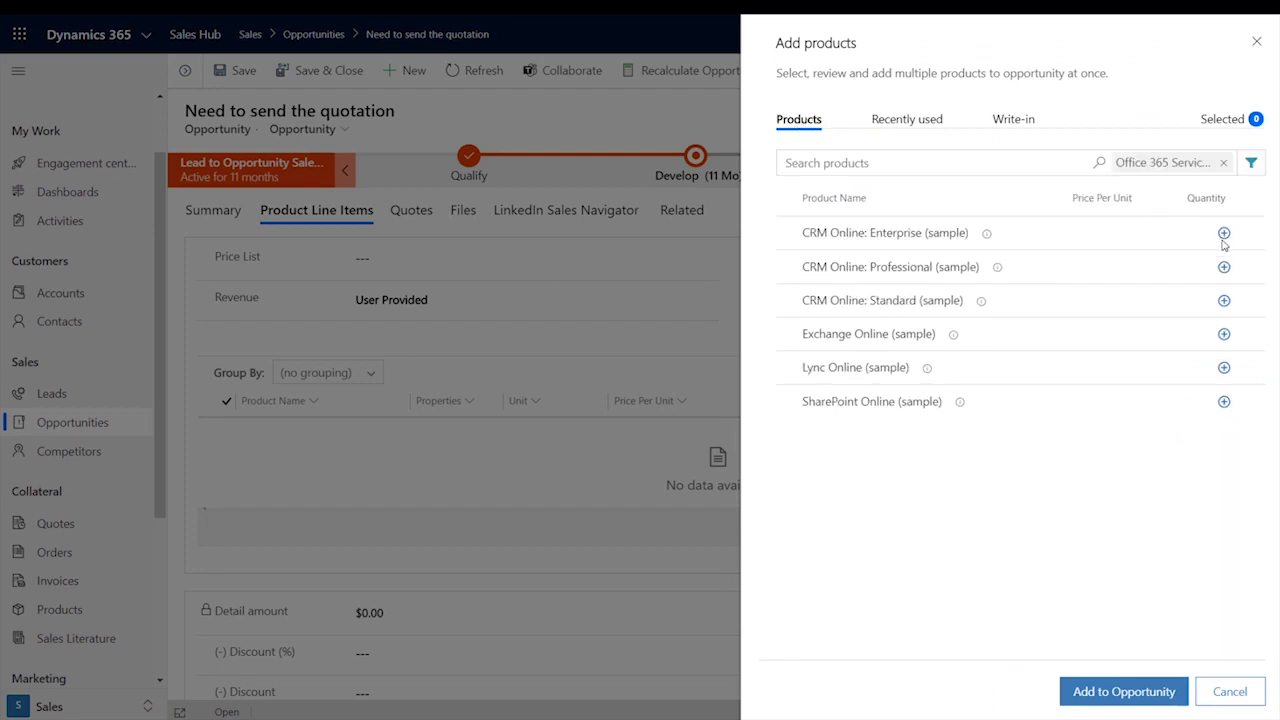
# Select CRM Online: Enterprise (sample) with a quantity of 5 and a price per unit of 5000.
pyautogui.click(1226, 236)
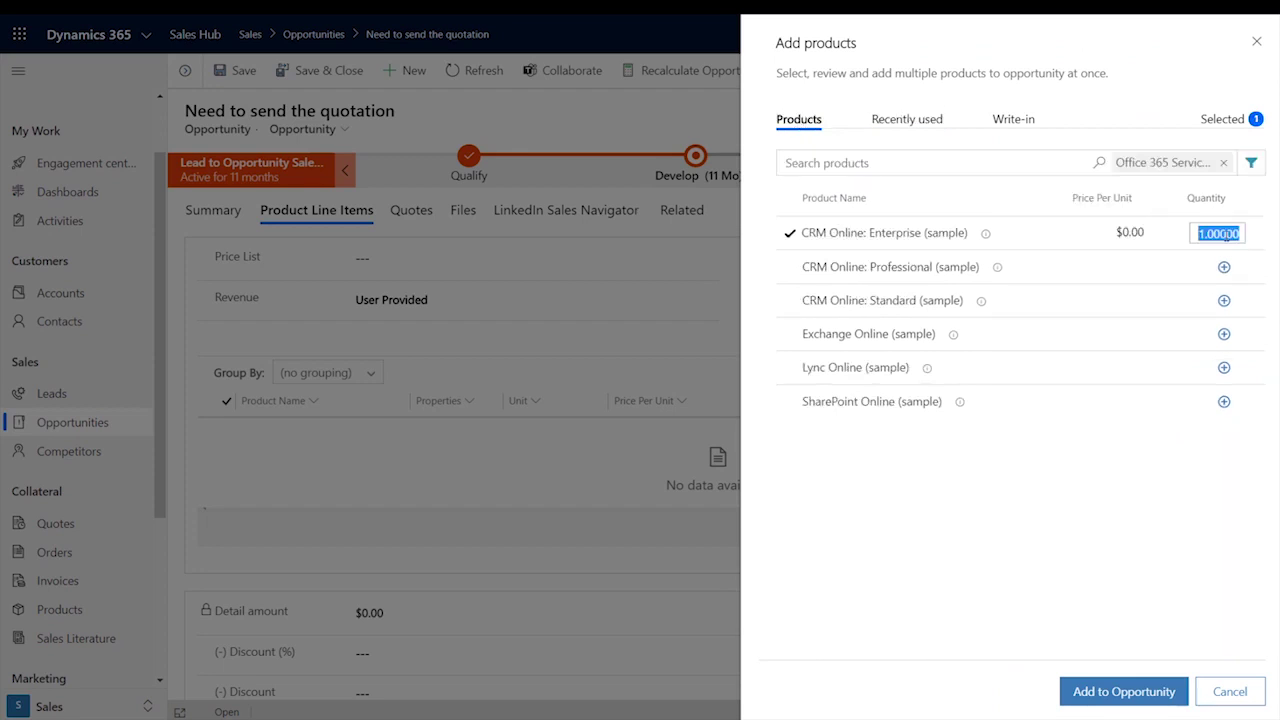
pyautogui.write('5')
pyautogui.hotkey('shift', 'Tab')
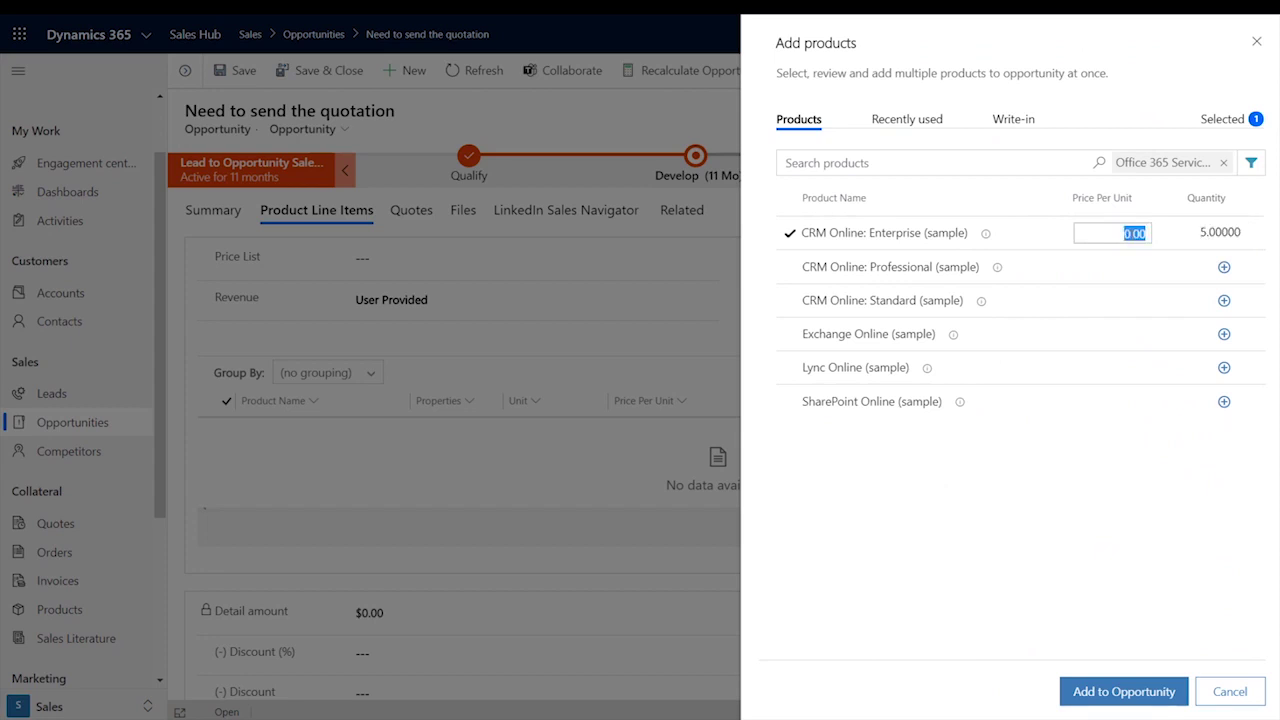
pyautogui.write('5000')
# Select Lync Online (sample) with a quantity of 3 and a price per unit of 3000.
pyautogui.click(1224, 369)
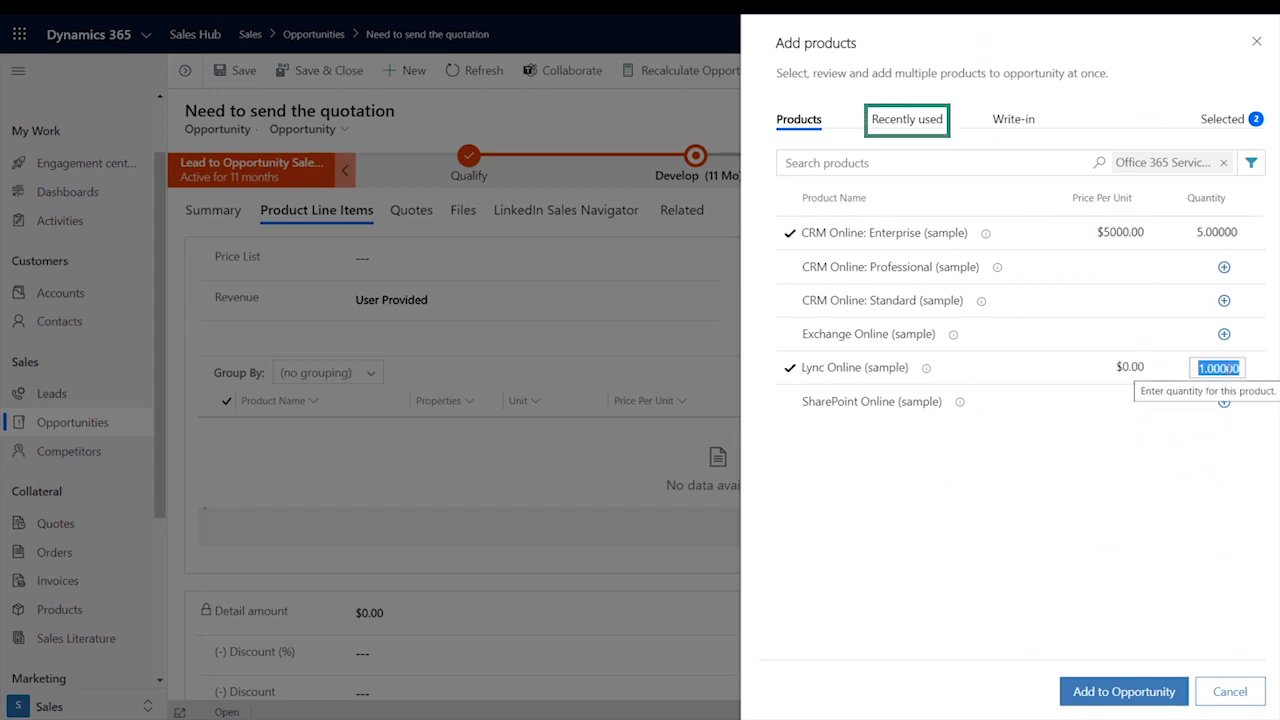
pyautogui.write('3')
pyautogui.hotkey('shift', 'Tab')
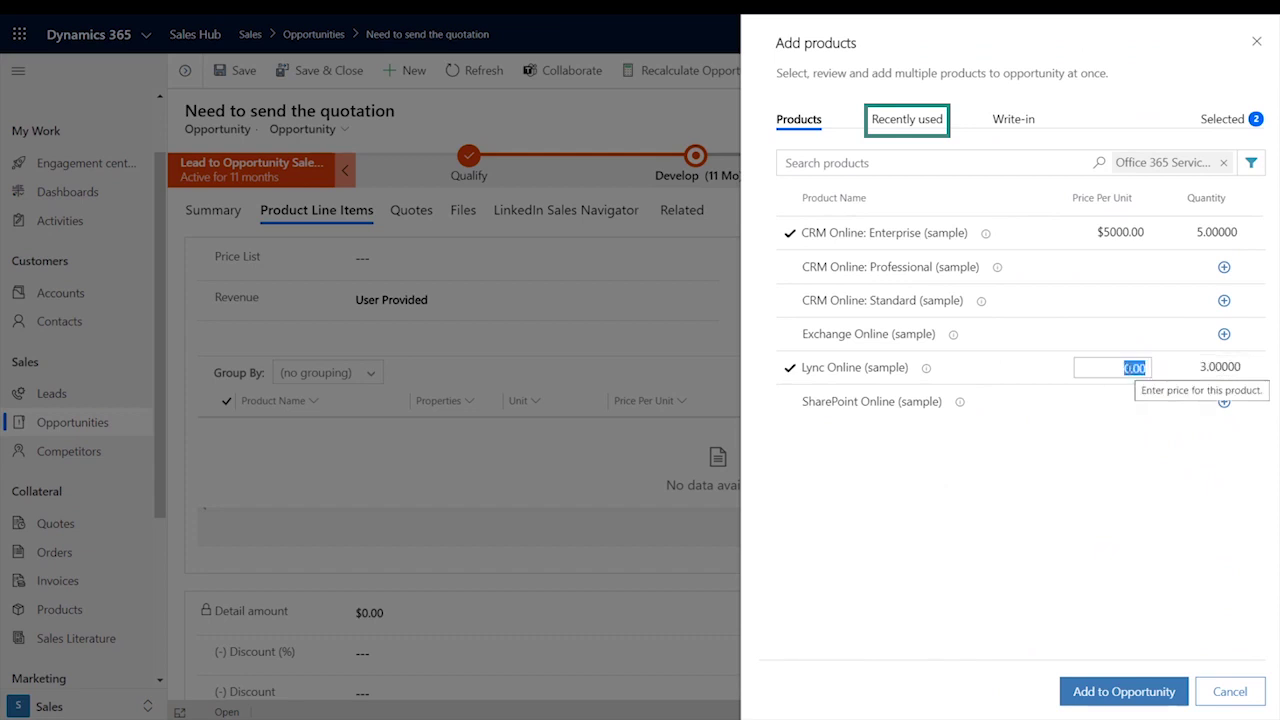
pyautogui.write('3000')
pyautogui.click(1053, 457)
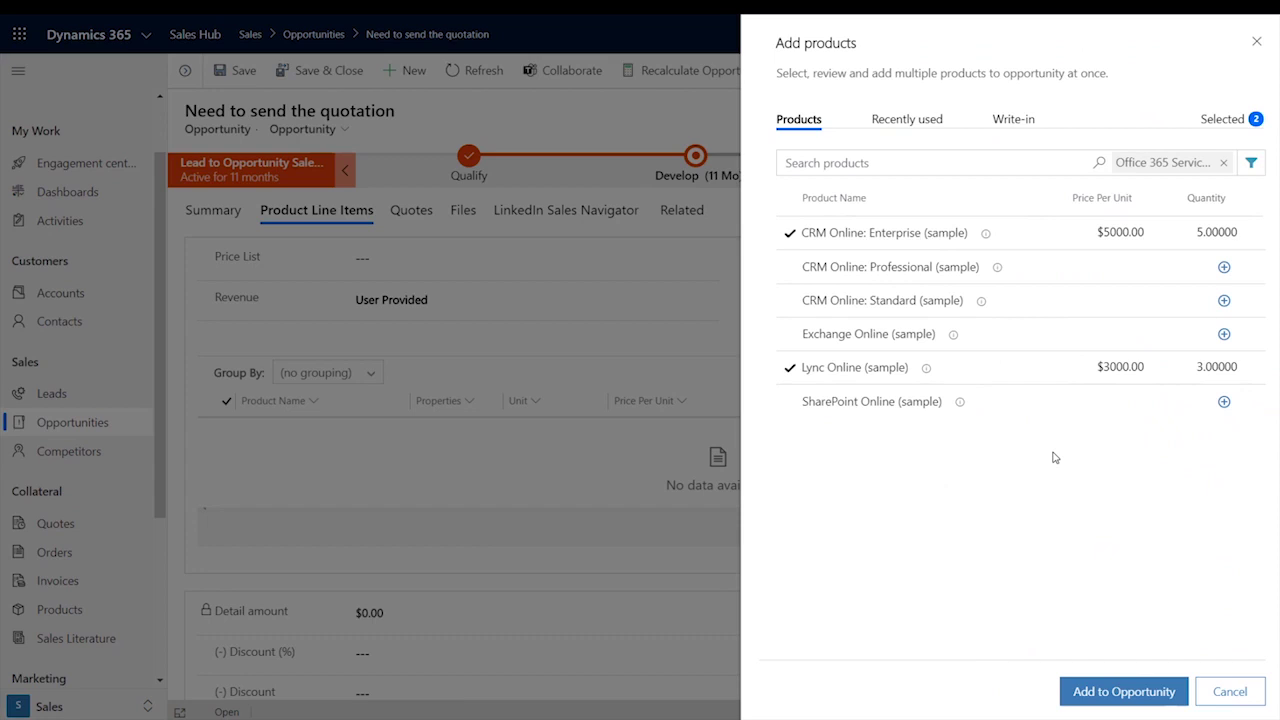
# Write in "Custom product" at 4000 per unit with quantity 5, and add all selected products to the opportunity.
pyautogui.click(1013, 119)
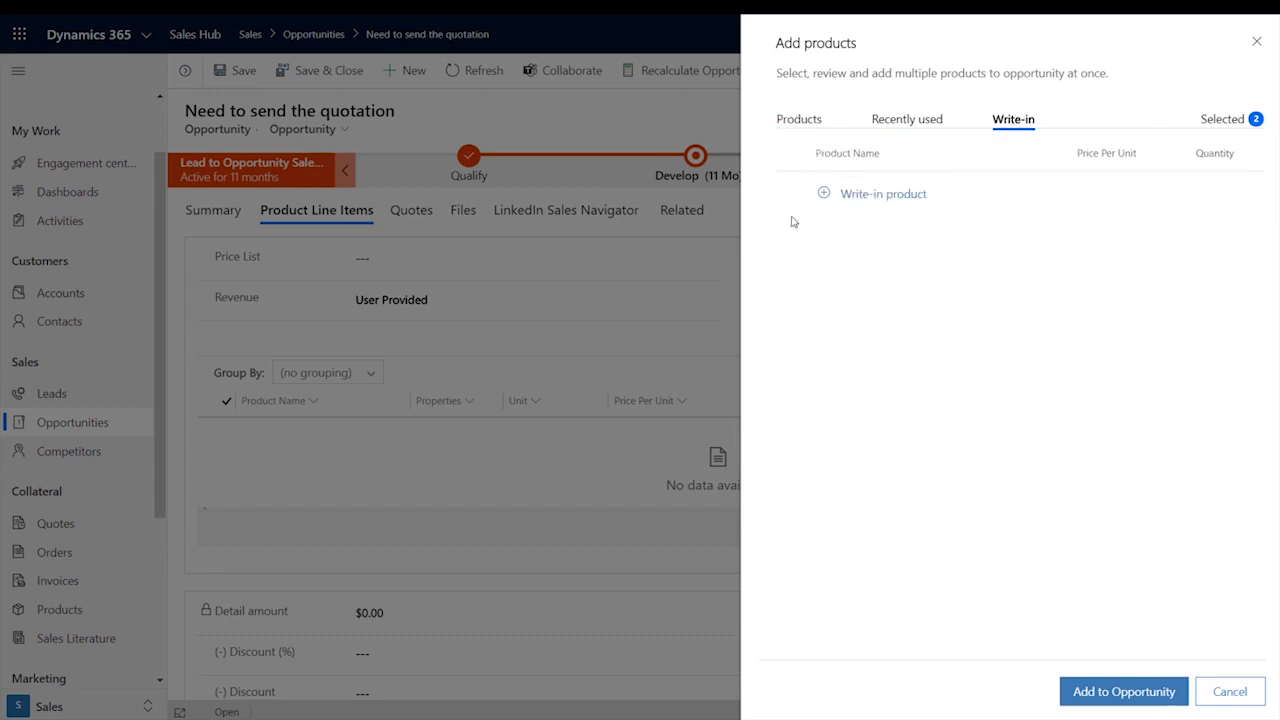
pyautogui.click(827, 194)
pyautogui.click(847, 227)
pyautogui.write('Custom product')
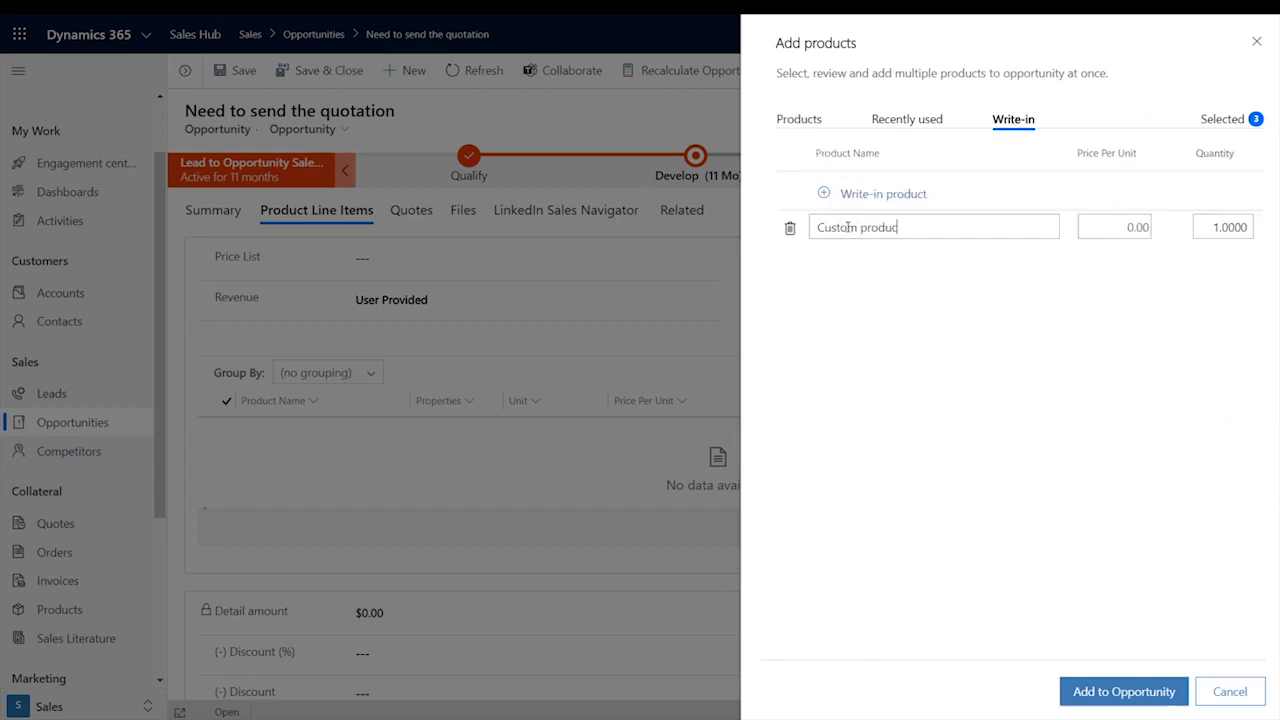
pyautogui.press('Tab')
pyautogui.write('4000')
pyautogui.press('Tab')
pyautogui.write('5')
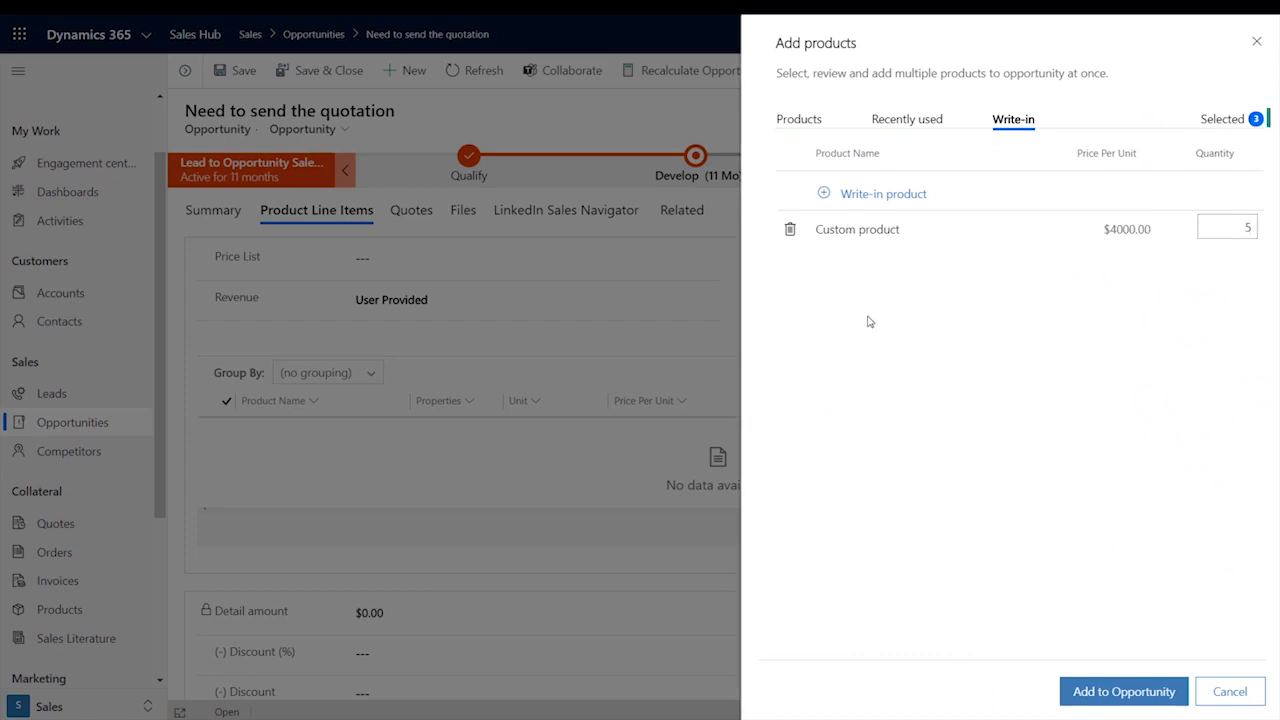
pyautogui.click(1224, 119)
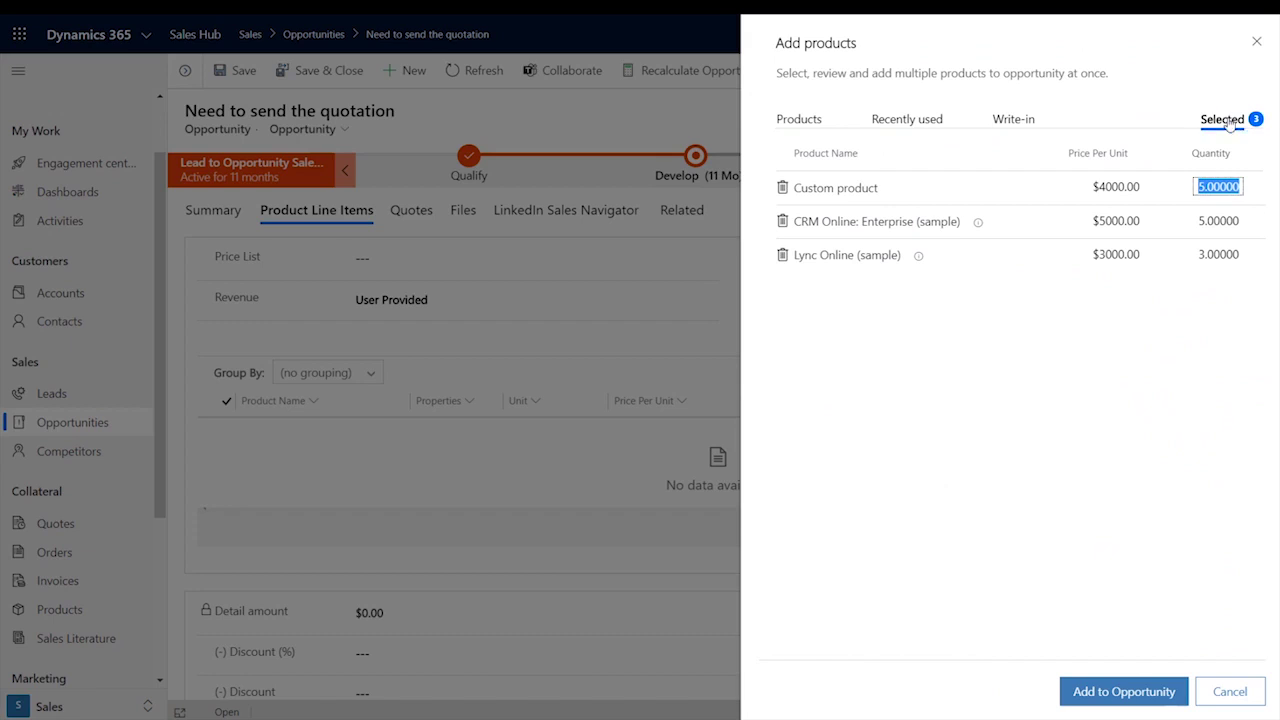
pyautogui.click(1125, 691)
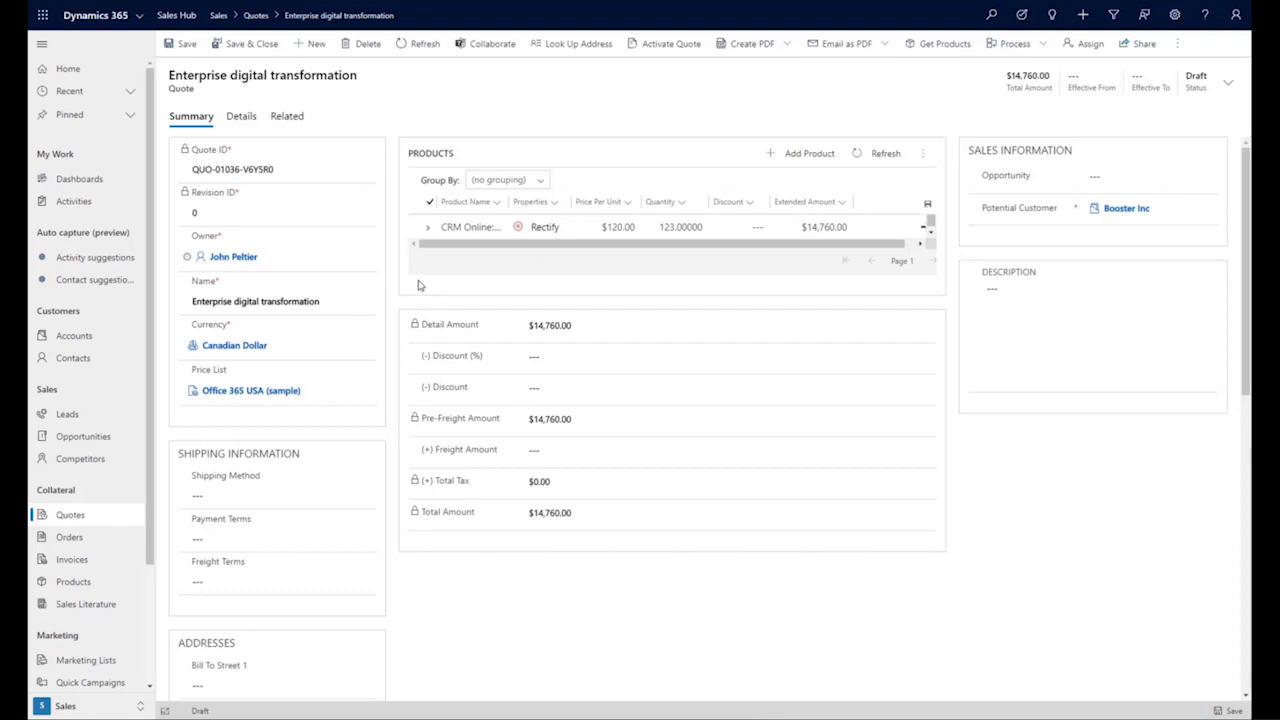
# Save a Quote Summary PDF of the Enterprise digital transformation quote to SharePoint and open the quote's related documents.
pyautogui.click(791, 52)
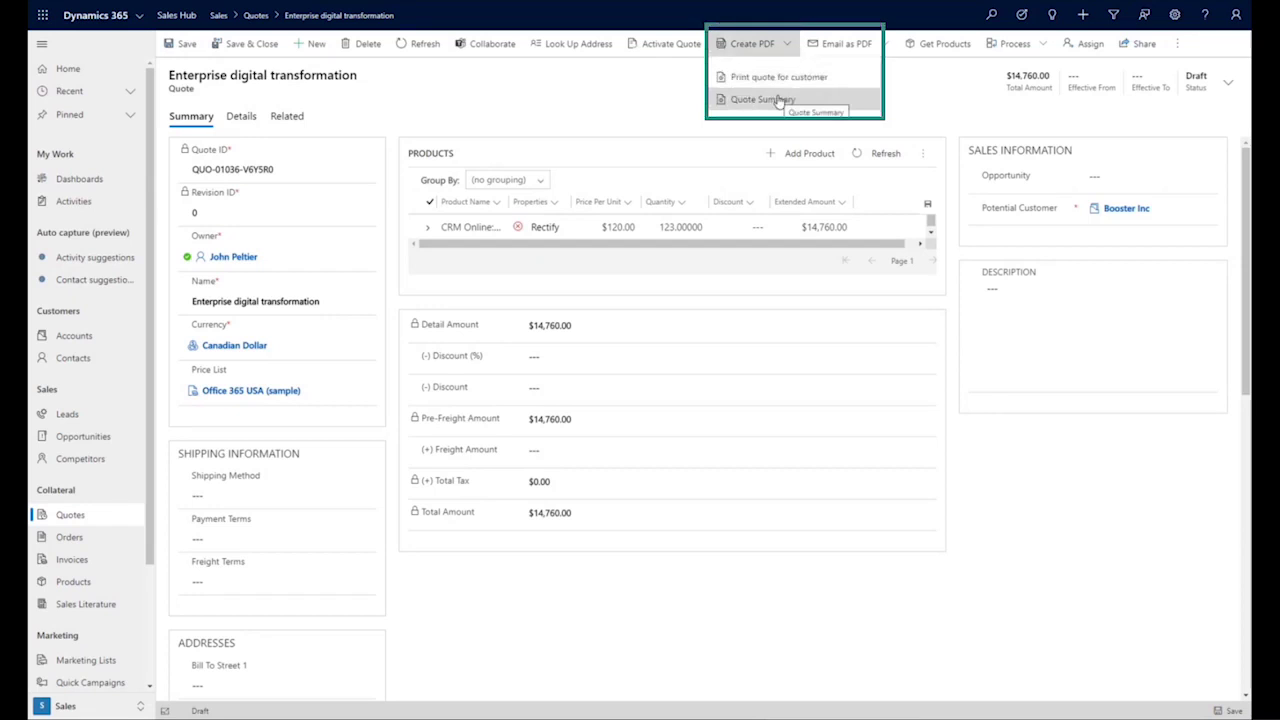
pyautogui.click(811, 106)
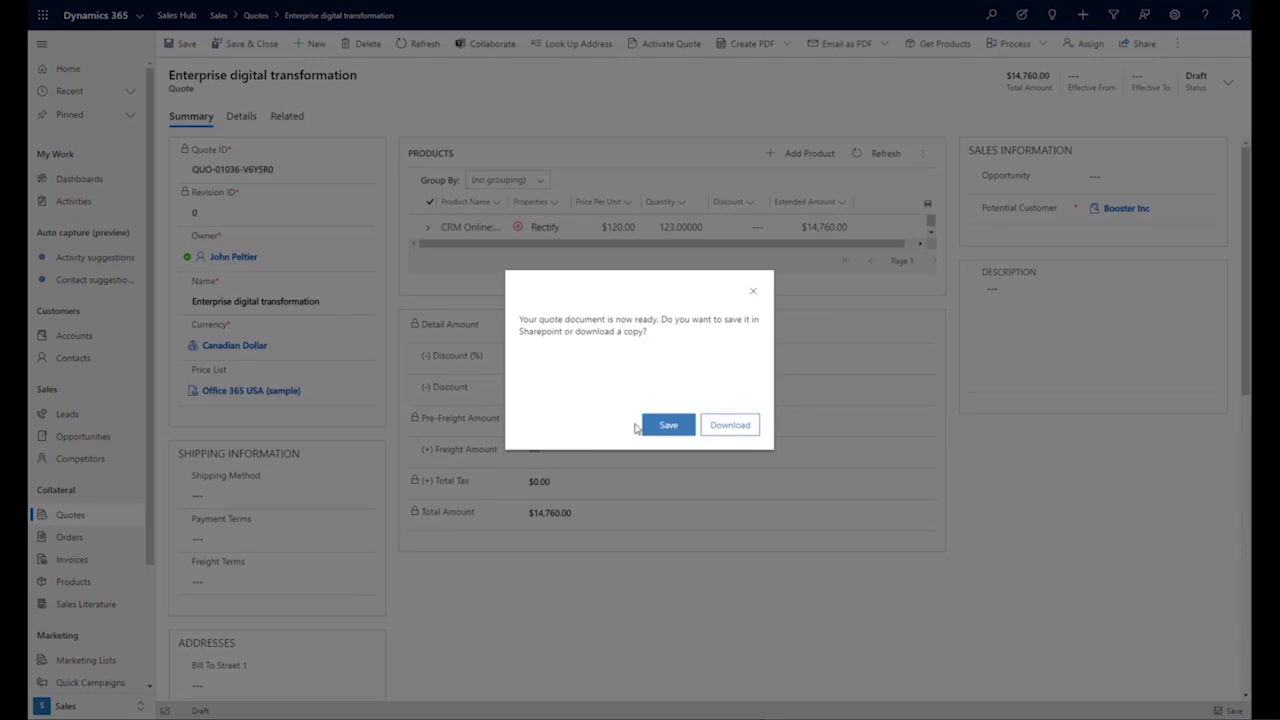
pyautogui.click(665, 429)
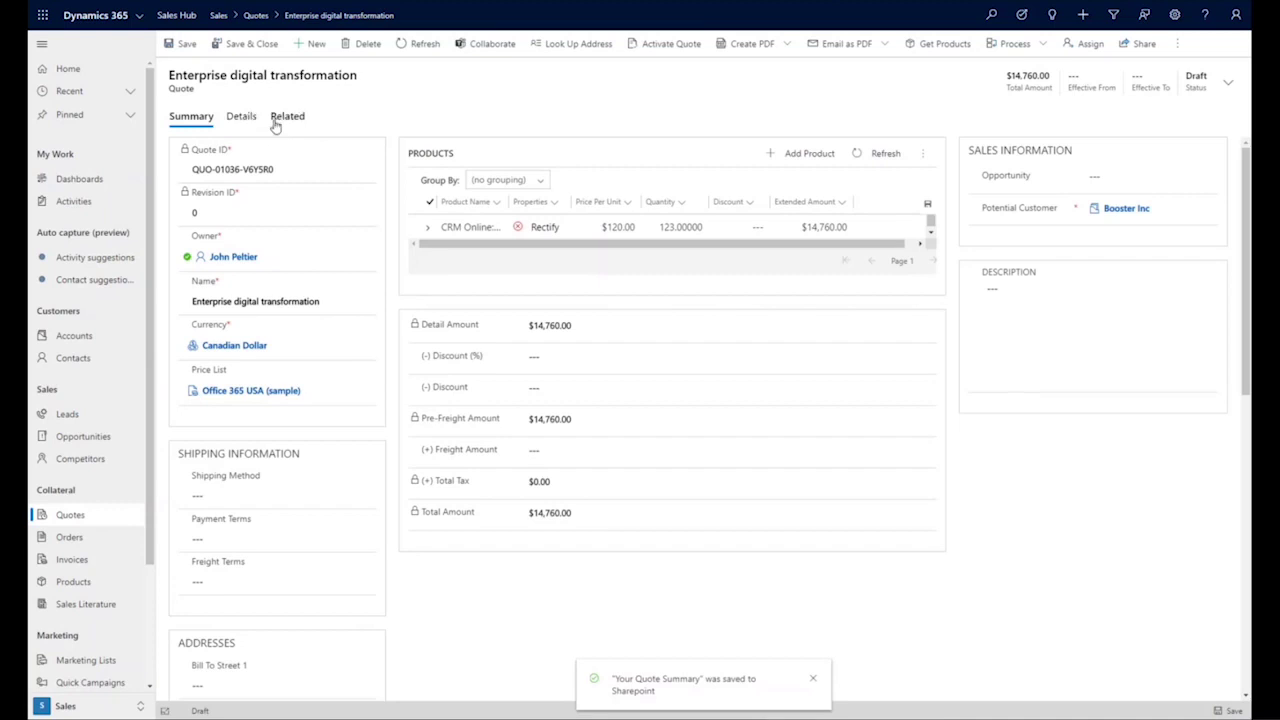
pyautogui.click(283, 117)
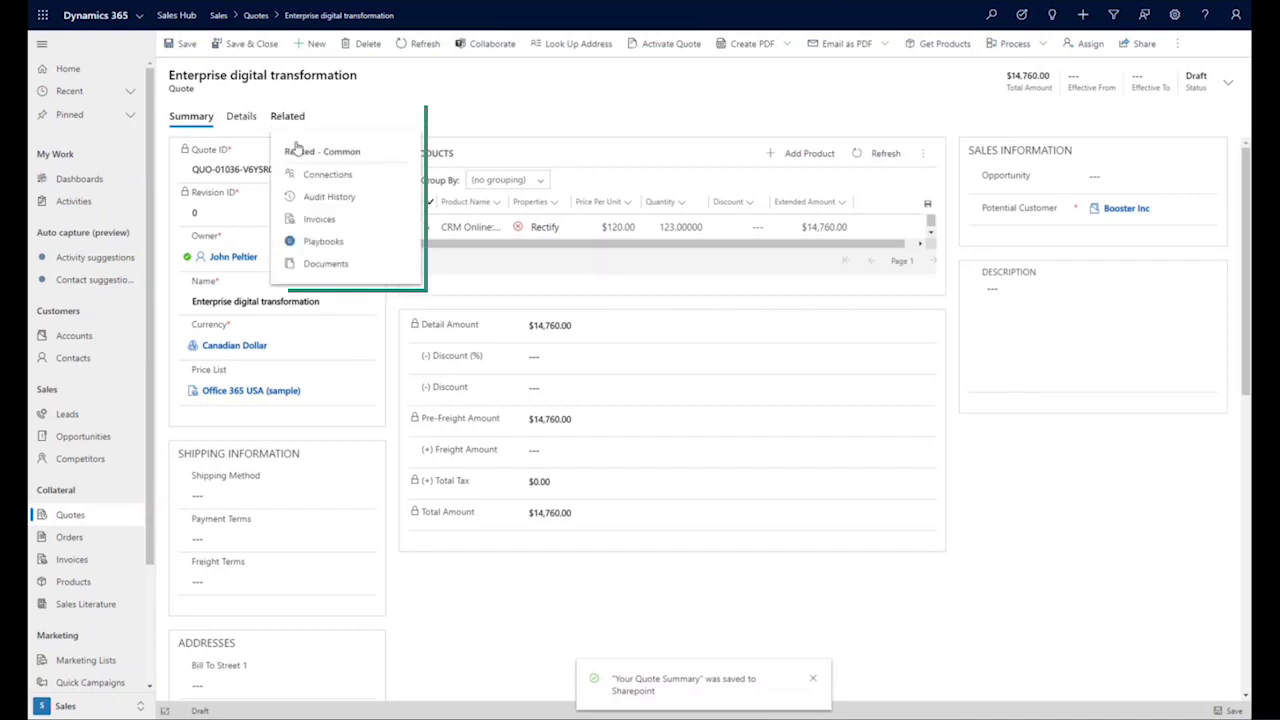
pyautogui.click(317, 266)
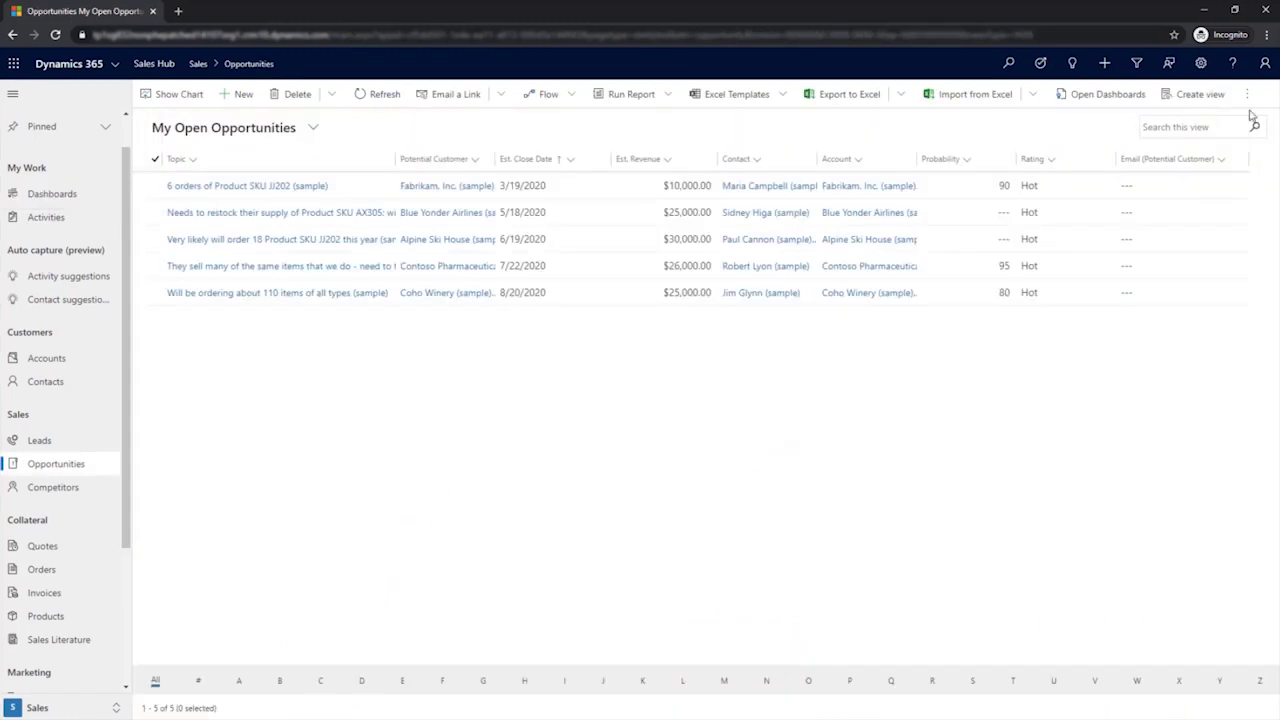
# Show the open opportunities as a Kanban board and move the "6 orders of Product SKU JJ202 (sample)" card from Qualify to Develop.
pyautogui.click(1246, 94)
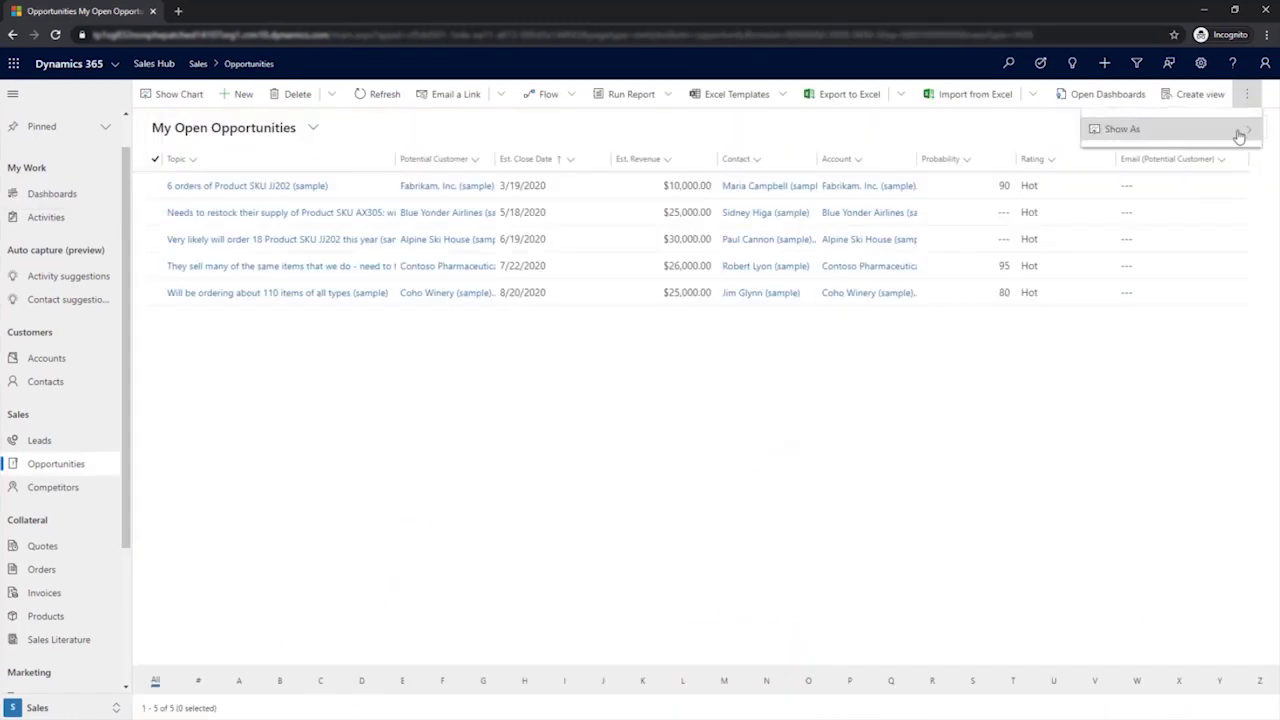
pyautogui.click(1238, 133)
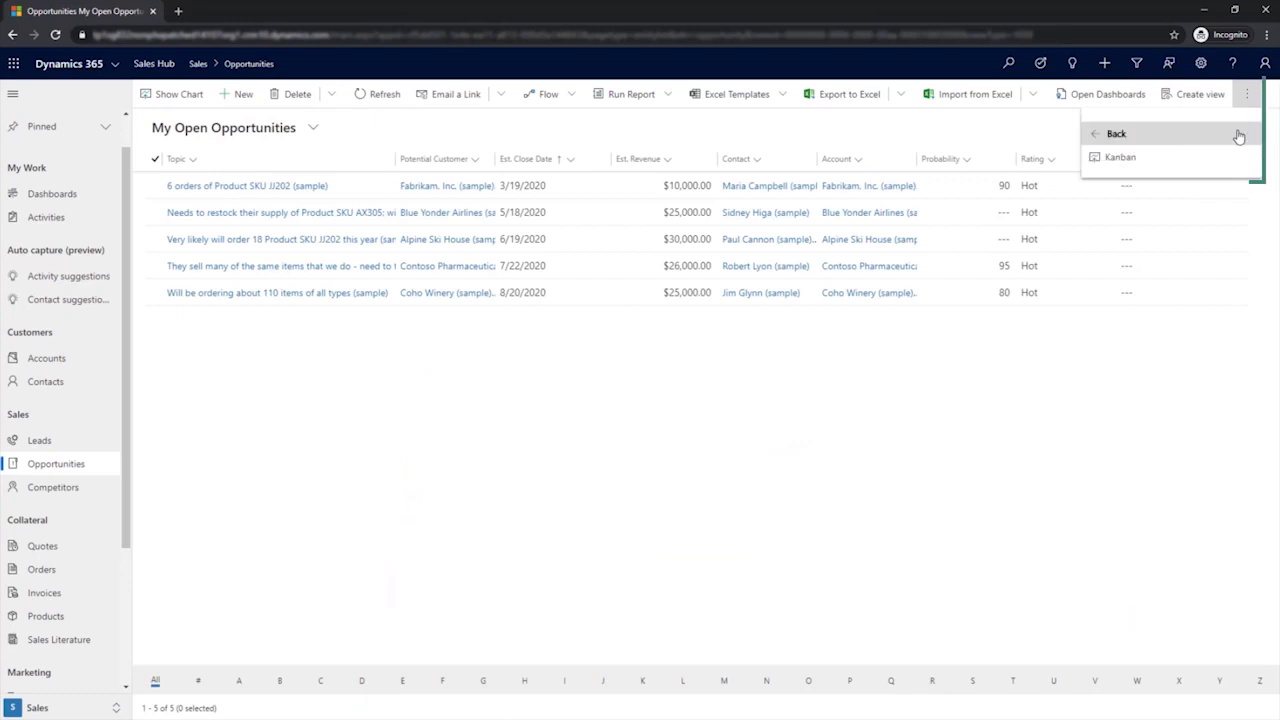
pyautogui.click(1124, 160)
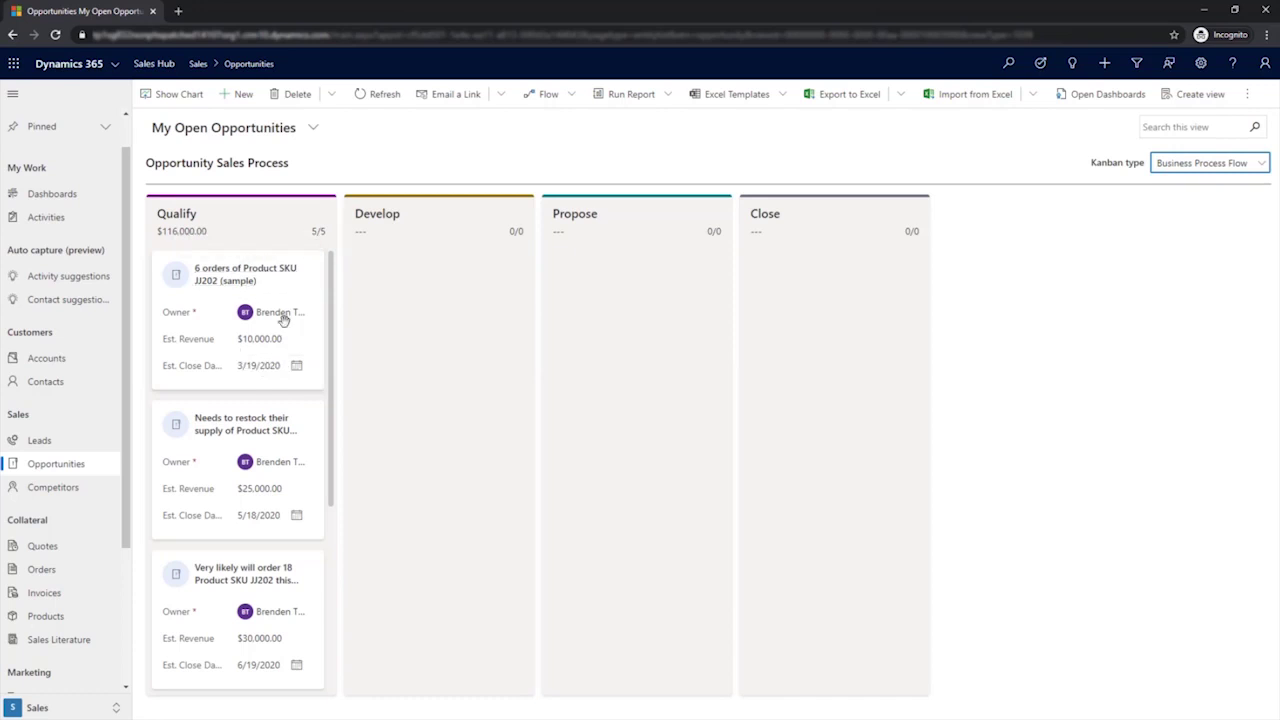
pyautogui.moveTo(309, 293); pyautogui.dragTo(534, 291)
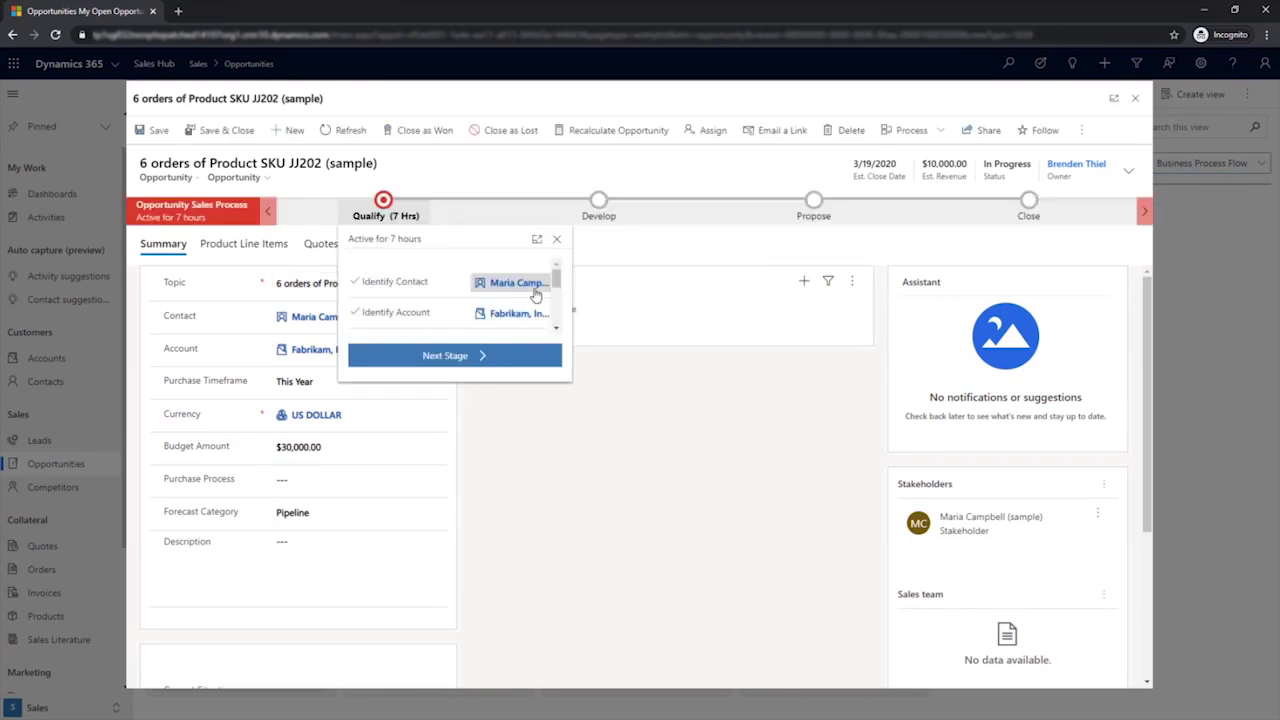
# Open the All Activities view and display it as a calendar by month.
pyautogui.click(48, 194)
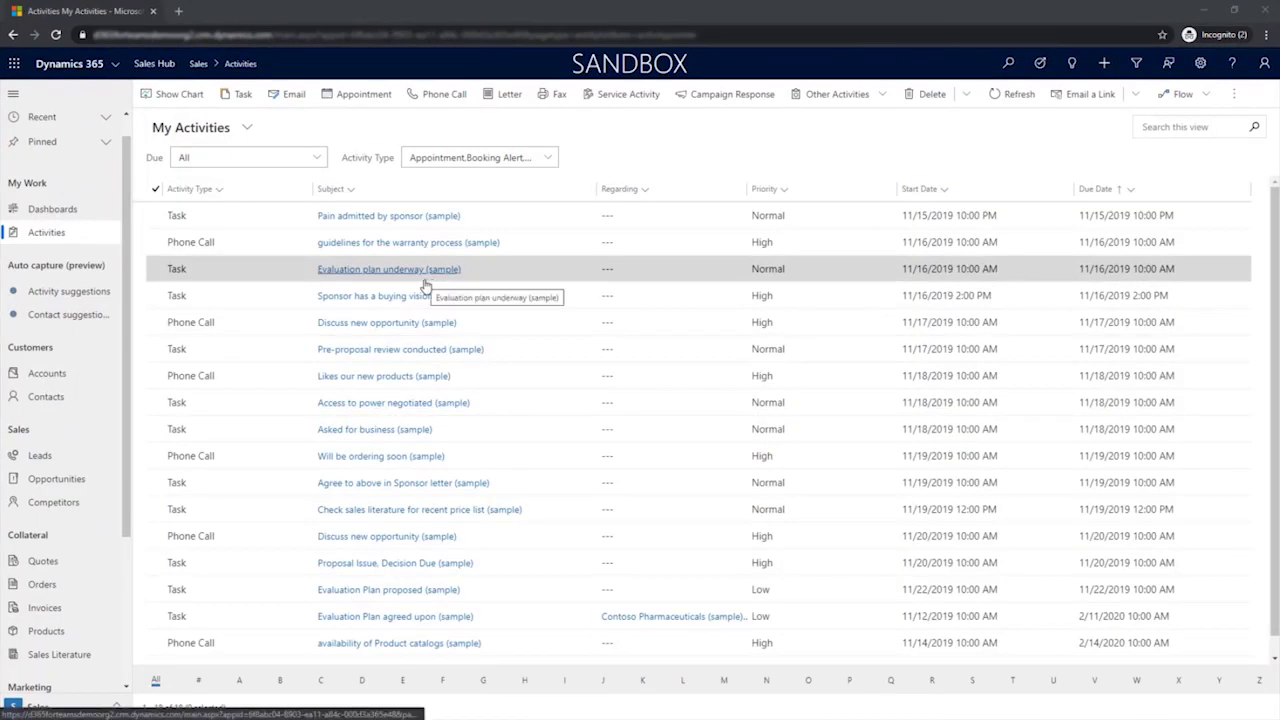
pyautogui.click(548, 160)
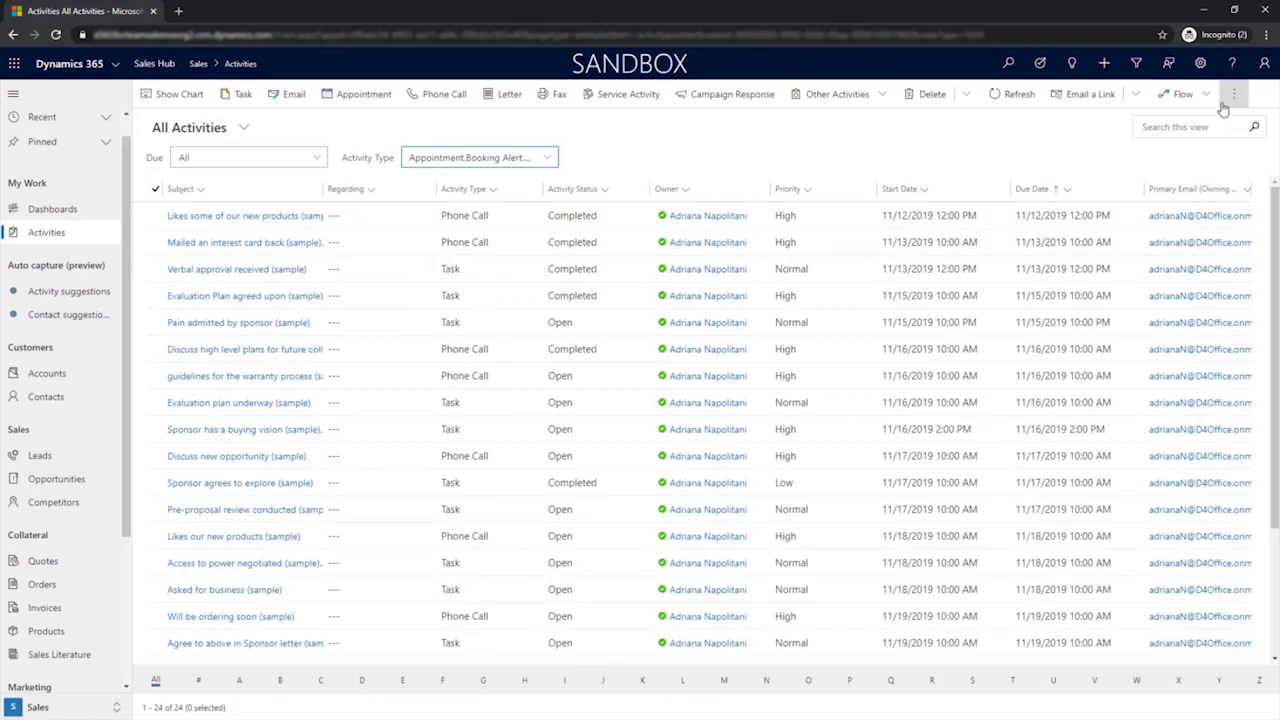
pyautogui.click(1233, 96)
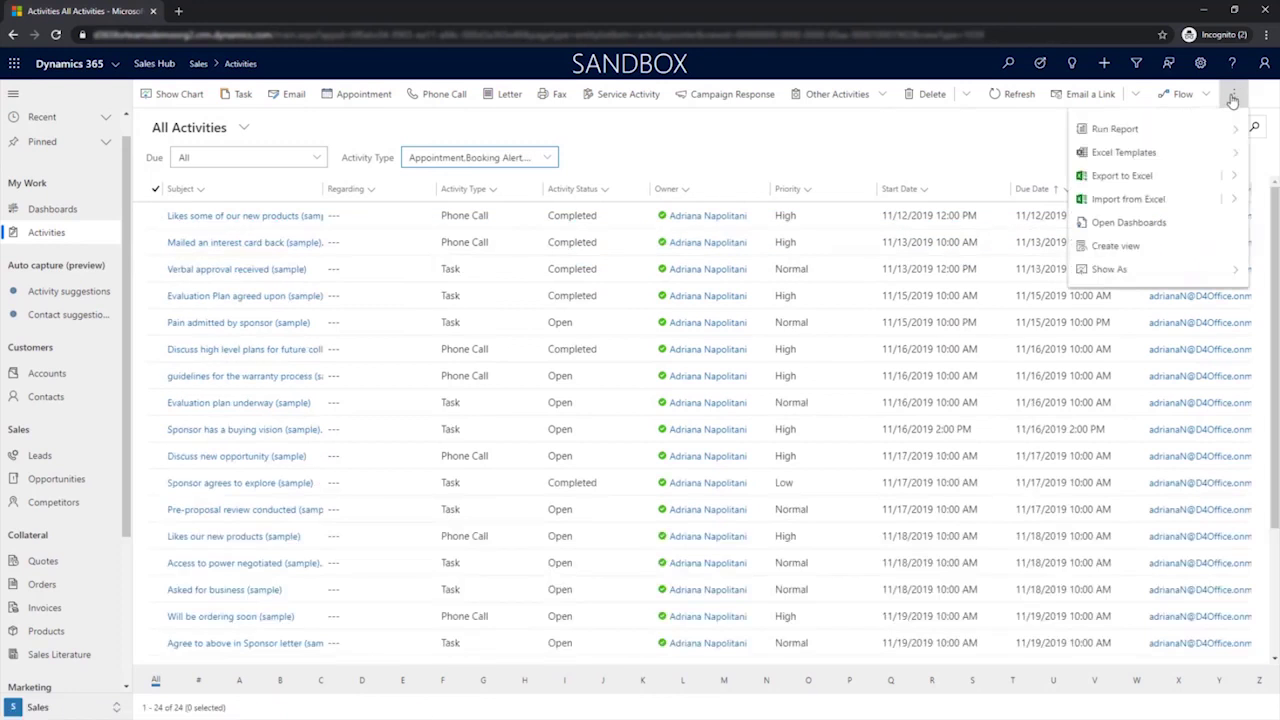
pyautogui.click(1138, 269)
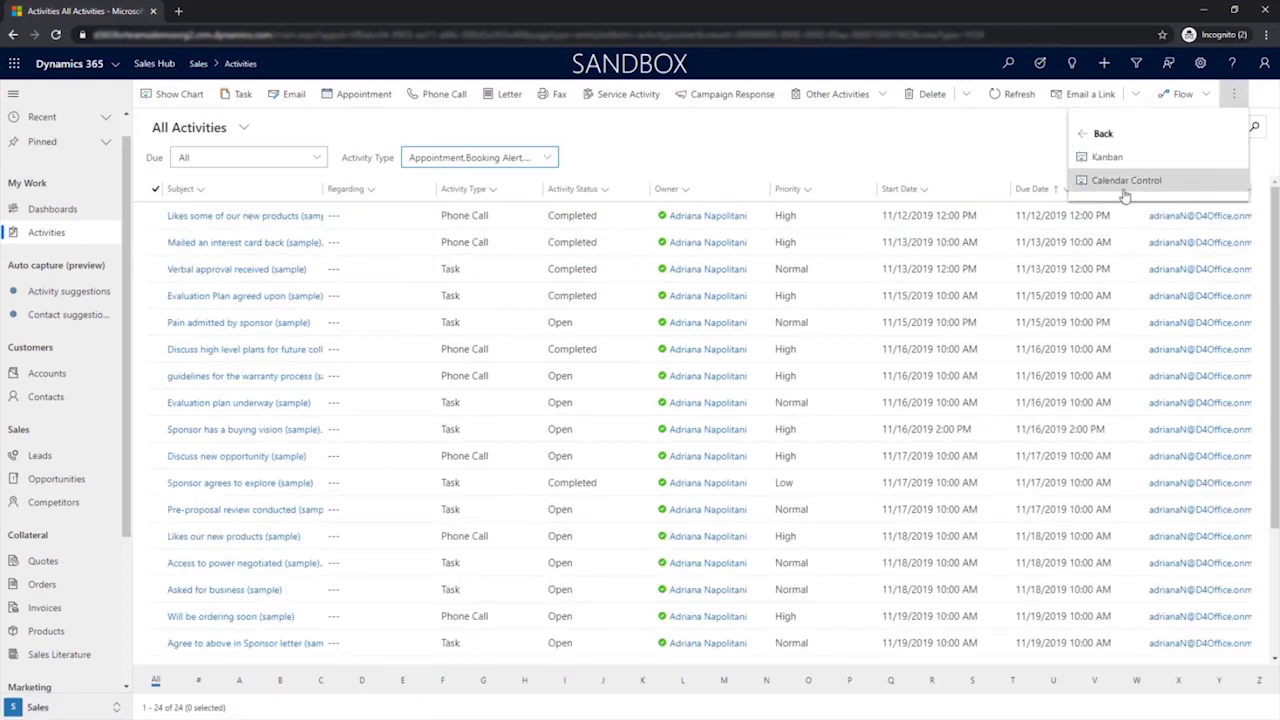
pyautogui.click(1125, 186)
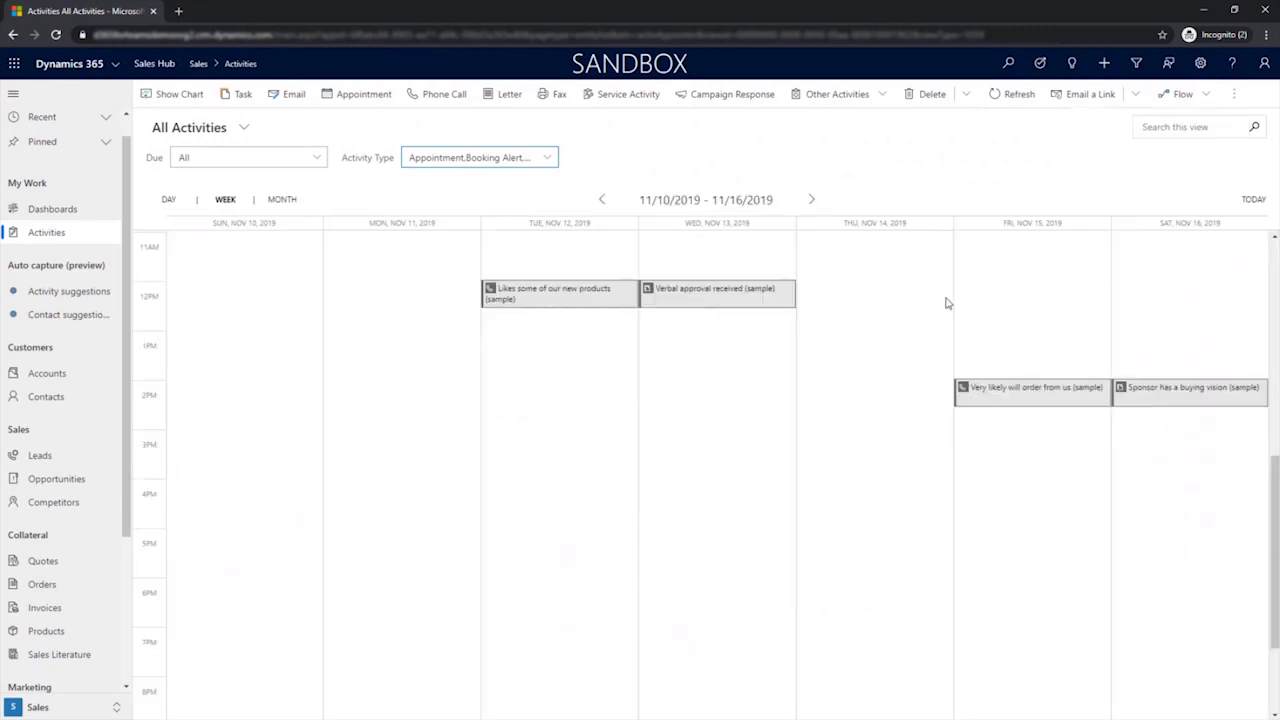
pyautogui.click(282, 199)
# Switch the All Activities view from the calendar to a Kanban board.
pyautogui.click(1233, 93)
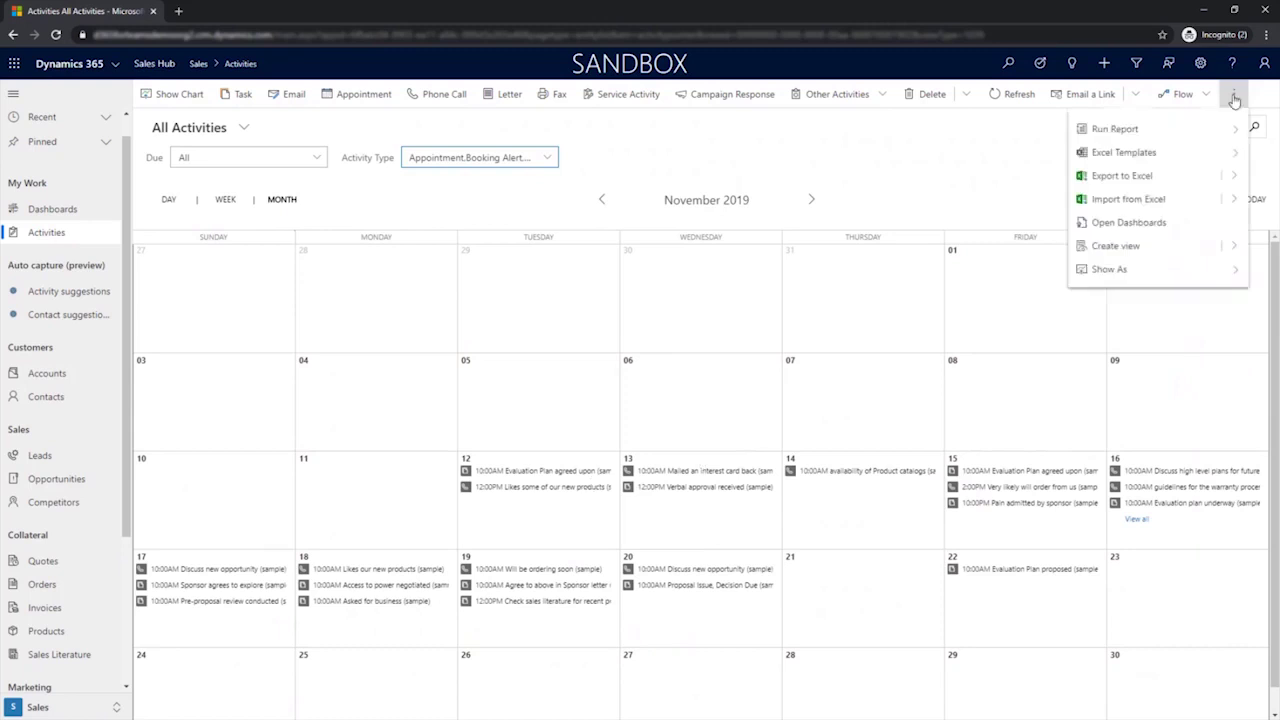
pyautogui.click(1196, 269)
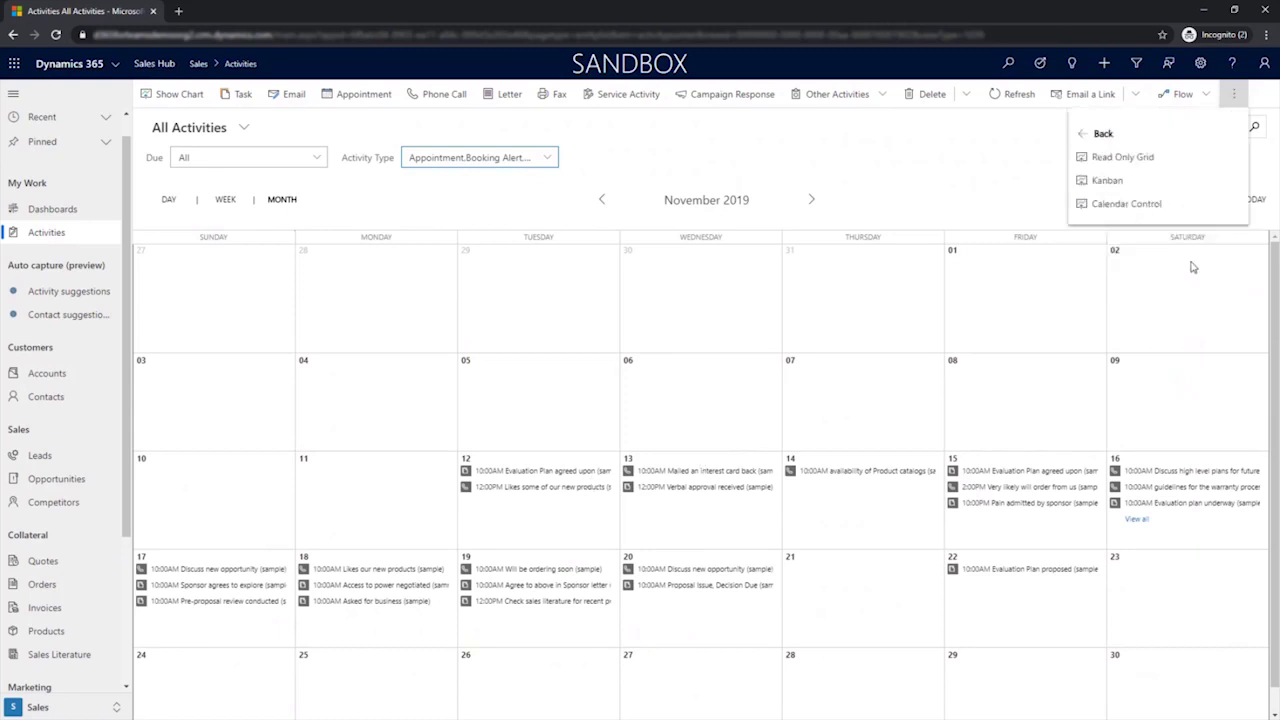
pyautogui.click(1107, 180)
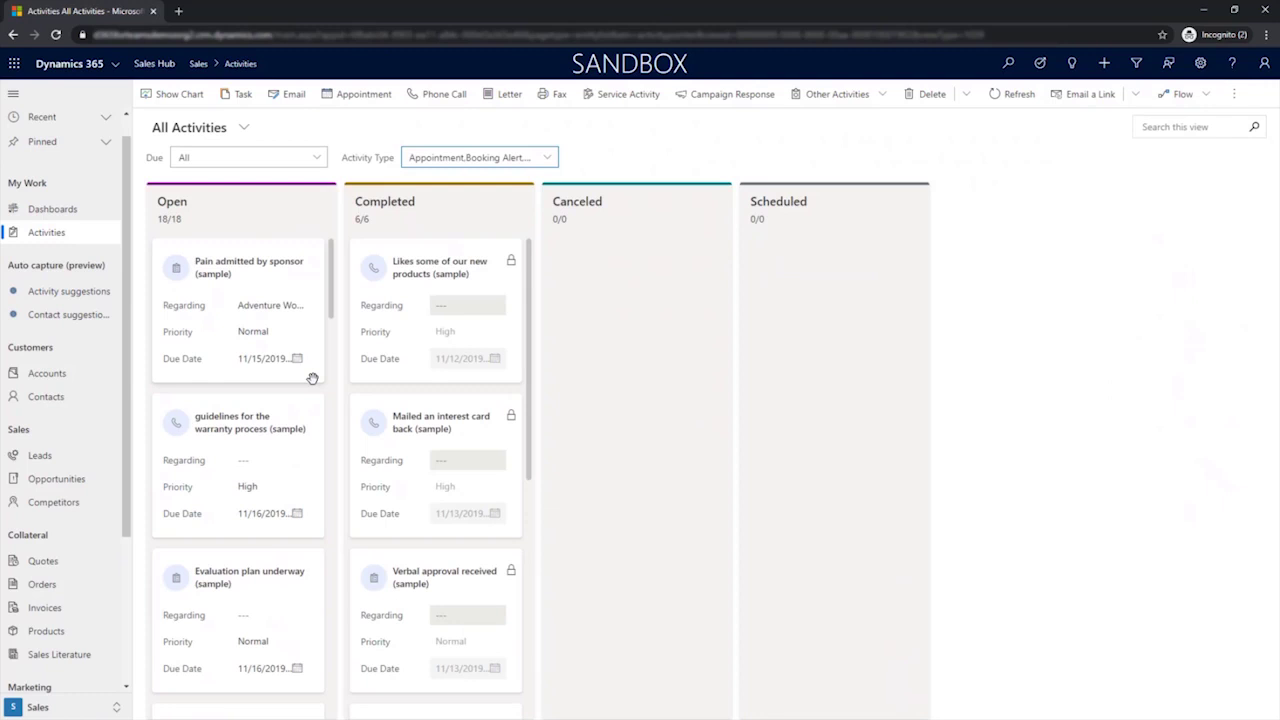
# Move the "Pain admitted by sponsor (sample)" activity card from Open to Completed.
pyautogui.moveTo(312, 378); pyautogui.dragTo(534, 354)
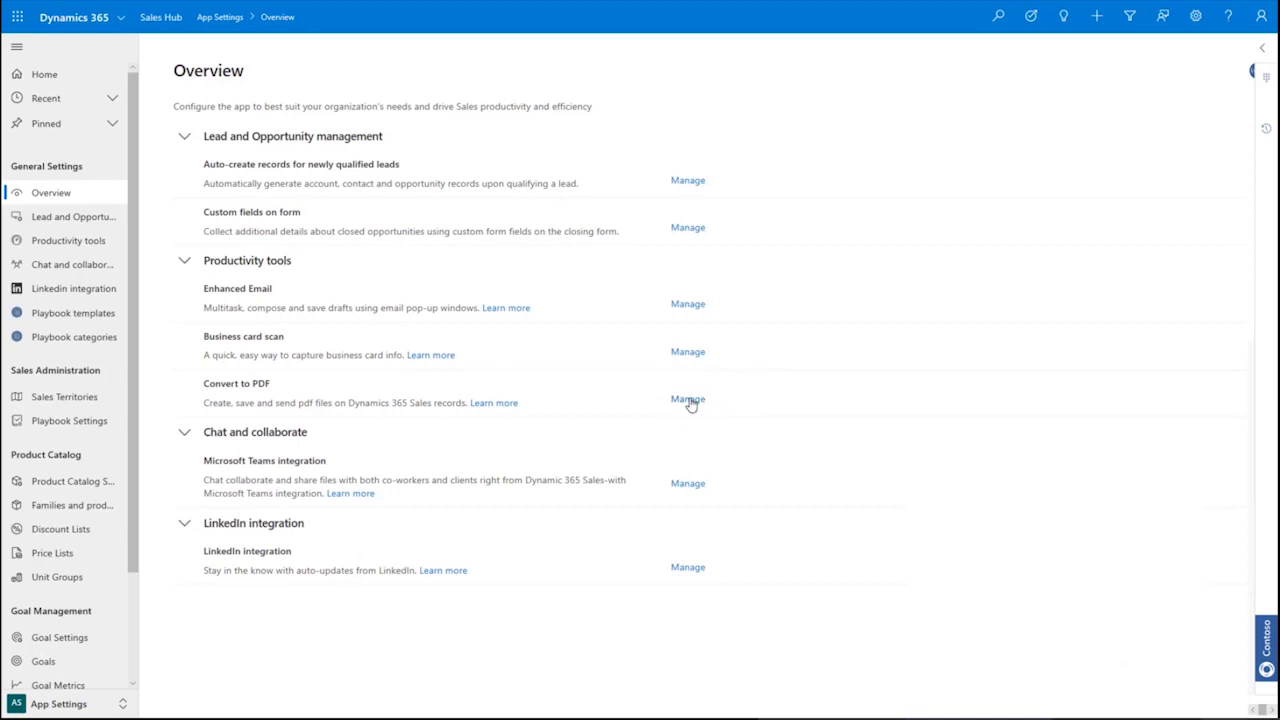
# Open the Convert to PDF management settings and toggle the option for Invoice records.
pyautogui.click(689, 400)
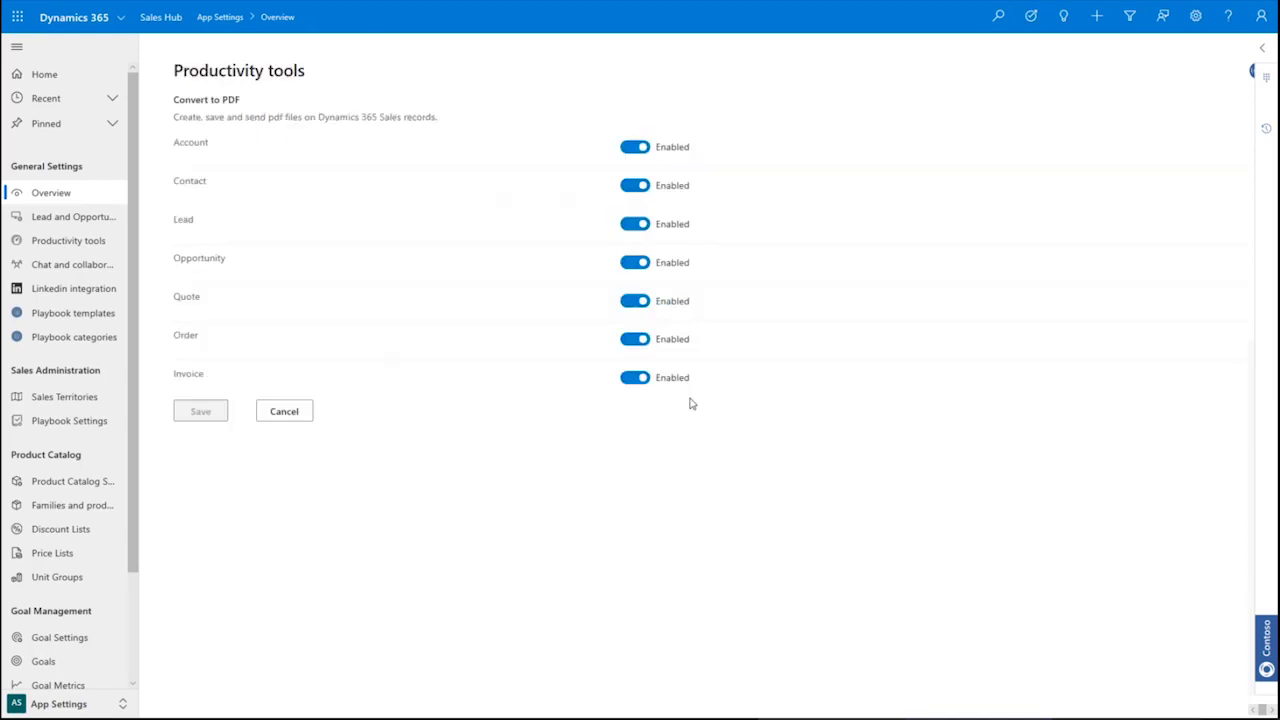
pyautogui.click(635, 385)
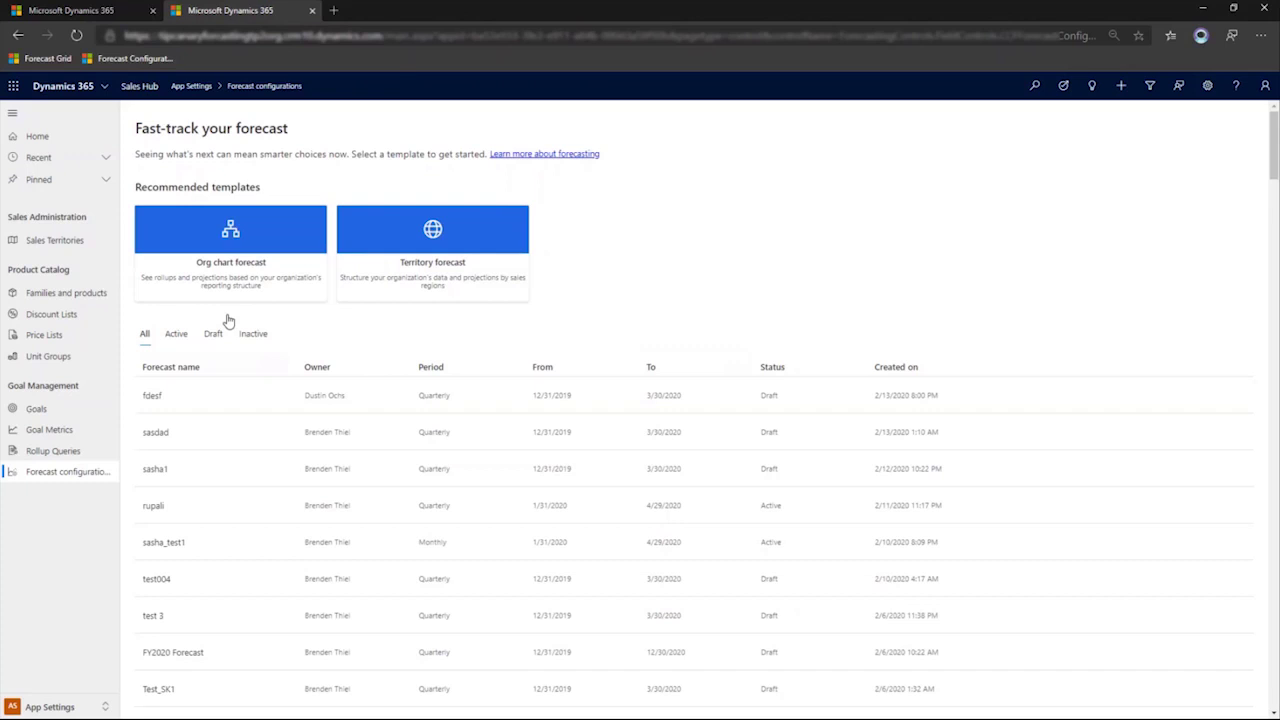
# Create an org chart forecast named "Forecast FY 2019" and assign the sales leader as its top of hierarchy.
pyautogui.click(223, 254)
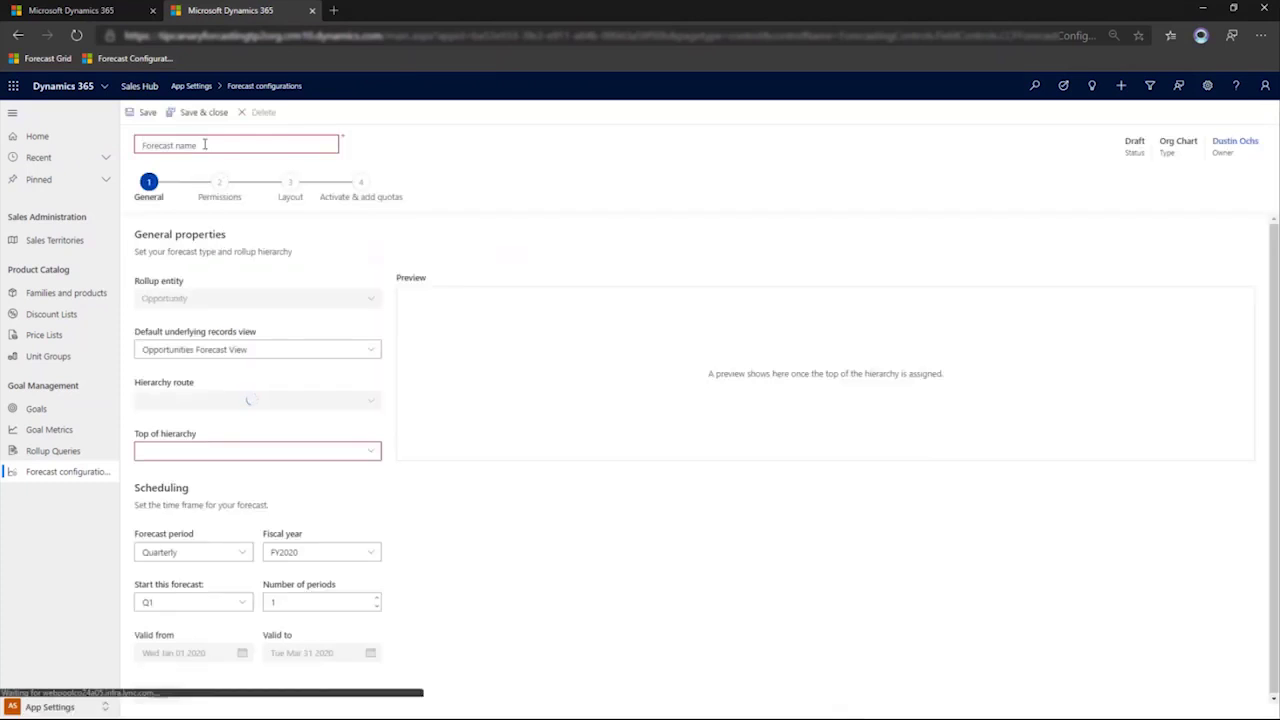
pyautogui.write('Forecast')
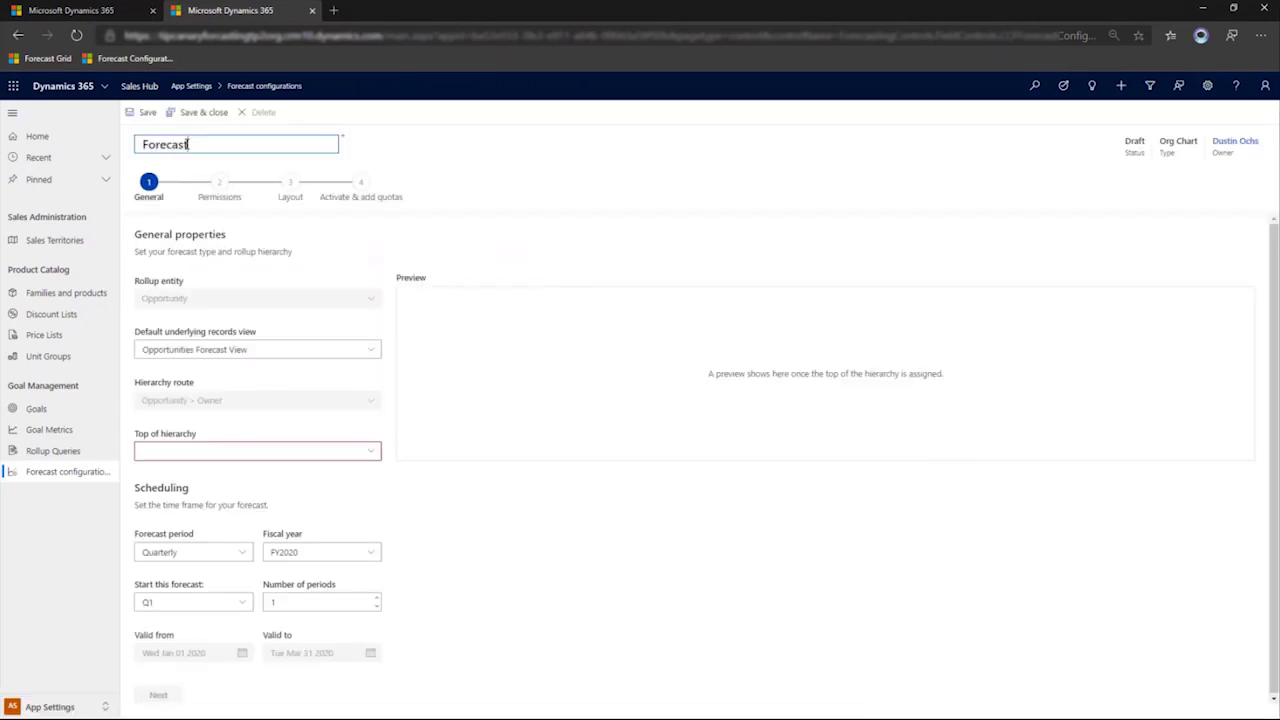
pyautogui.write(' FY 2019')
pyautogui.click(153, 454)
pyautogui.write('brend')
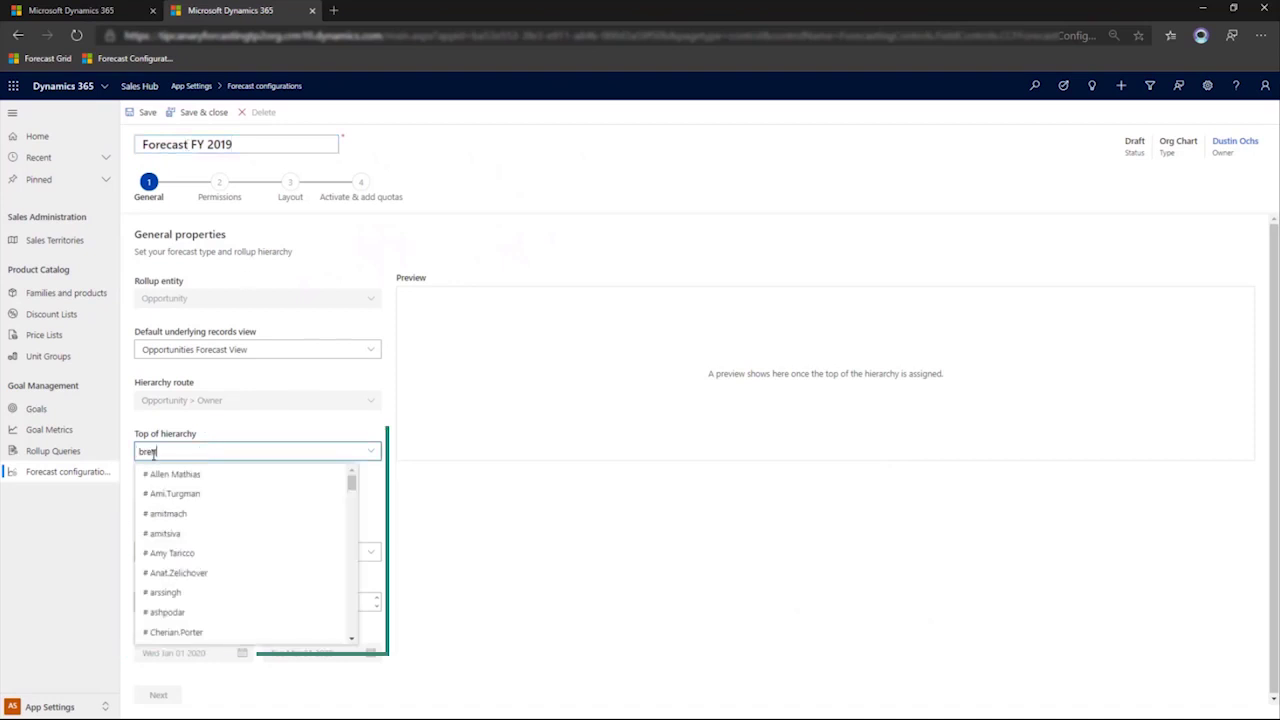
pyautogui.click(168, 474)
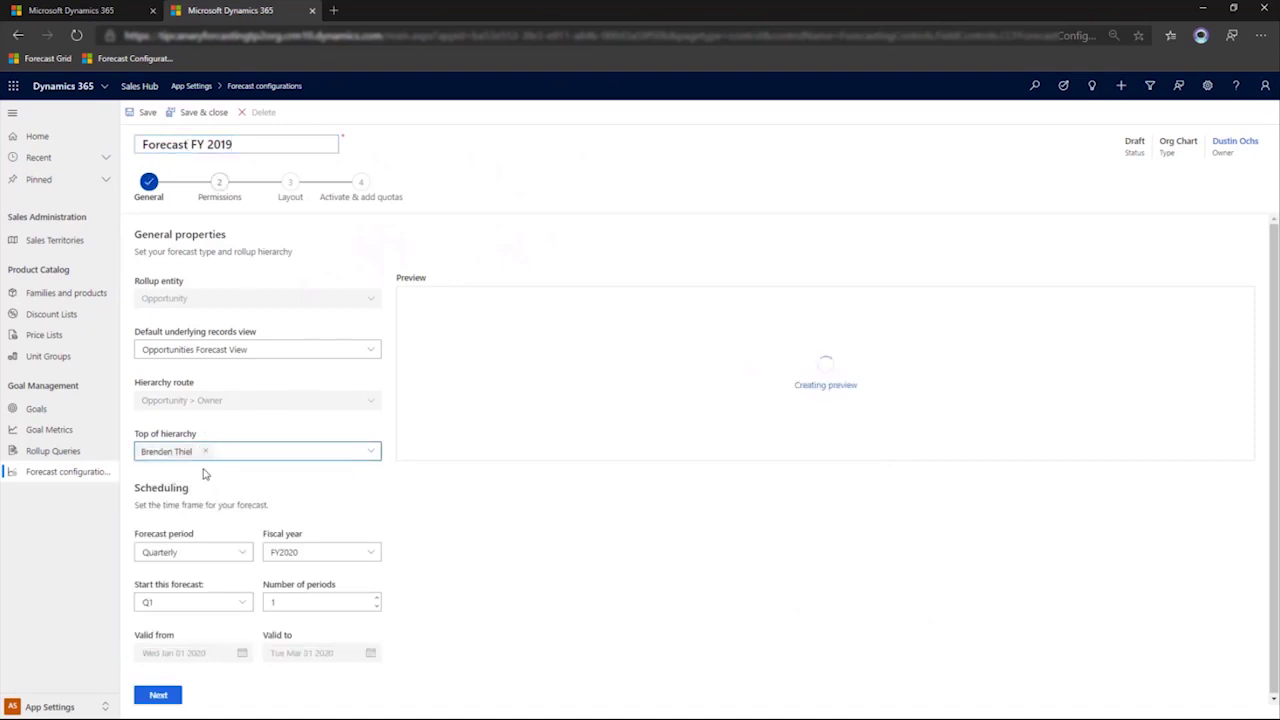
# Choose the forecast period in the scheduling settings and raise the number of periods by three.
pyautogui.click(193, 552)
pyautogui.click(160, 591)
pyautogui.click(377, 597)
pyautogui.click(377, 597)
pyautogui.click(377, 597)
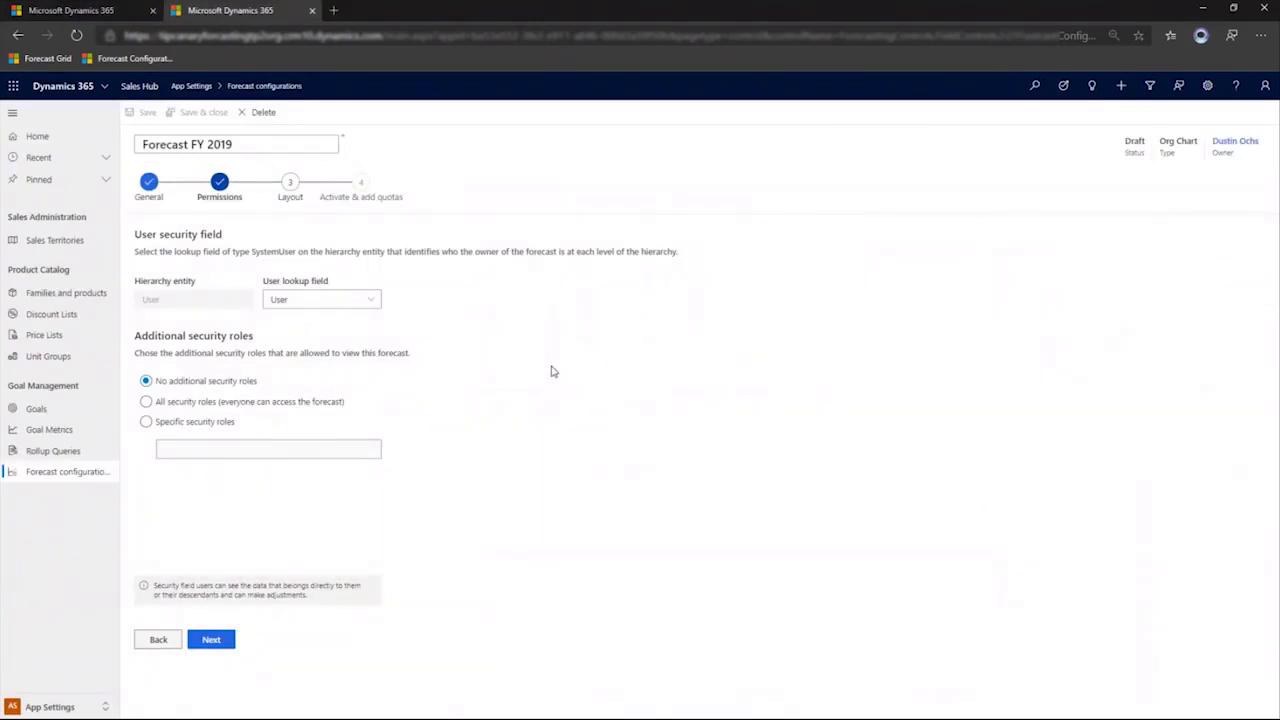
# Allow the specific security role Delegate to view the forecast and continue to the layout stage.
pyautogui.click(147, 424)
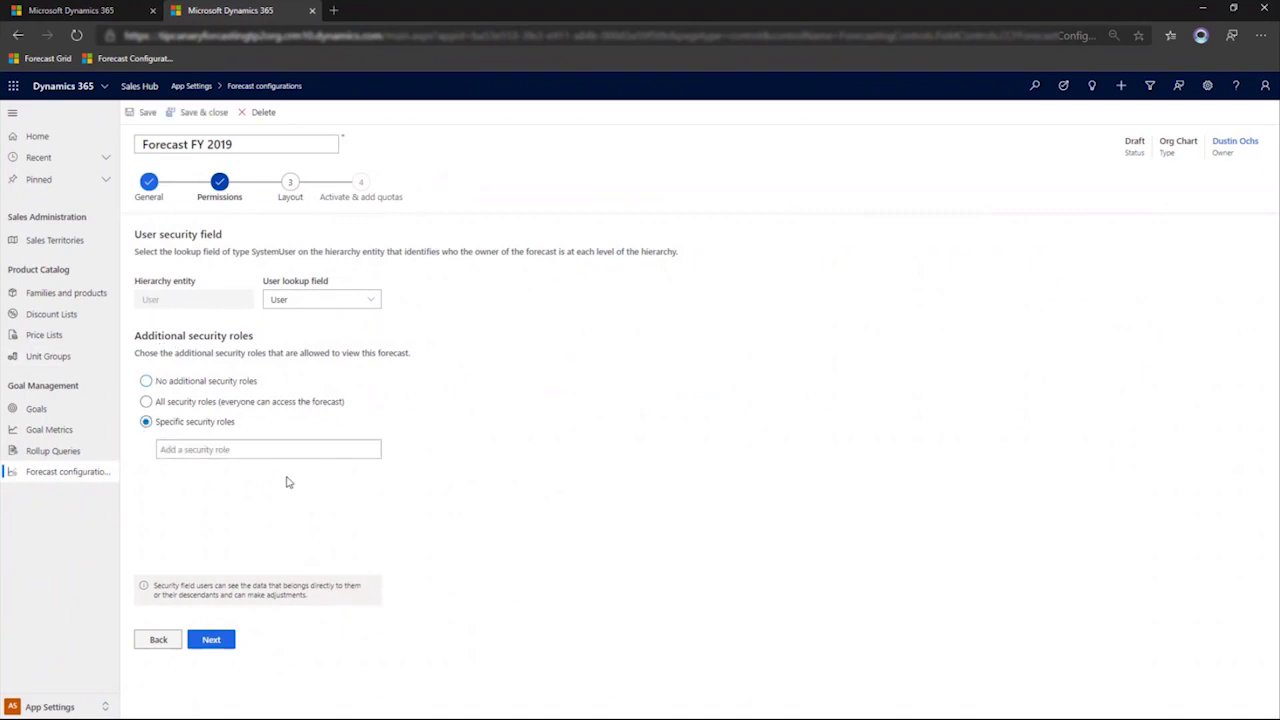
pyautogui.click(257, 452)
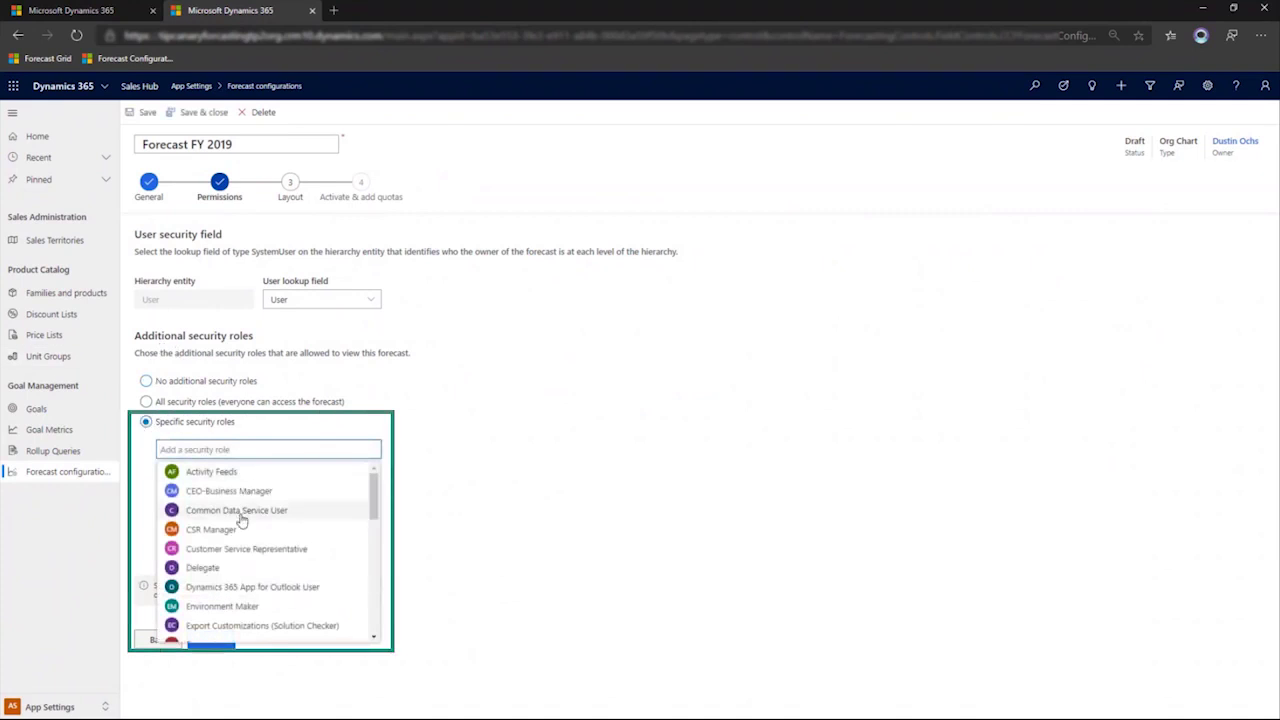
pyautogui.click(225, 570)
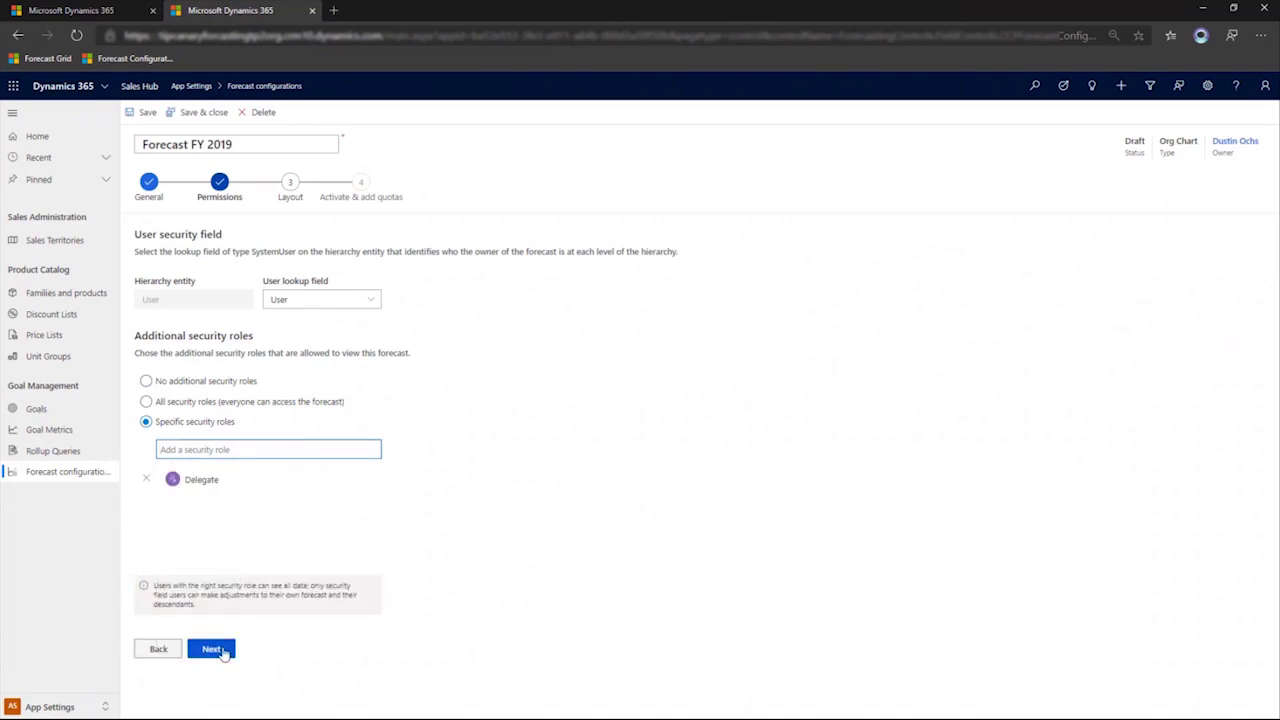
pyautogui.click(222, 650)
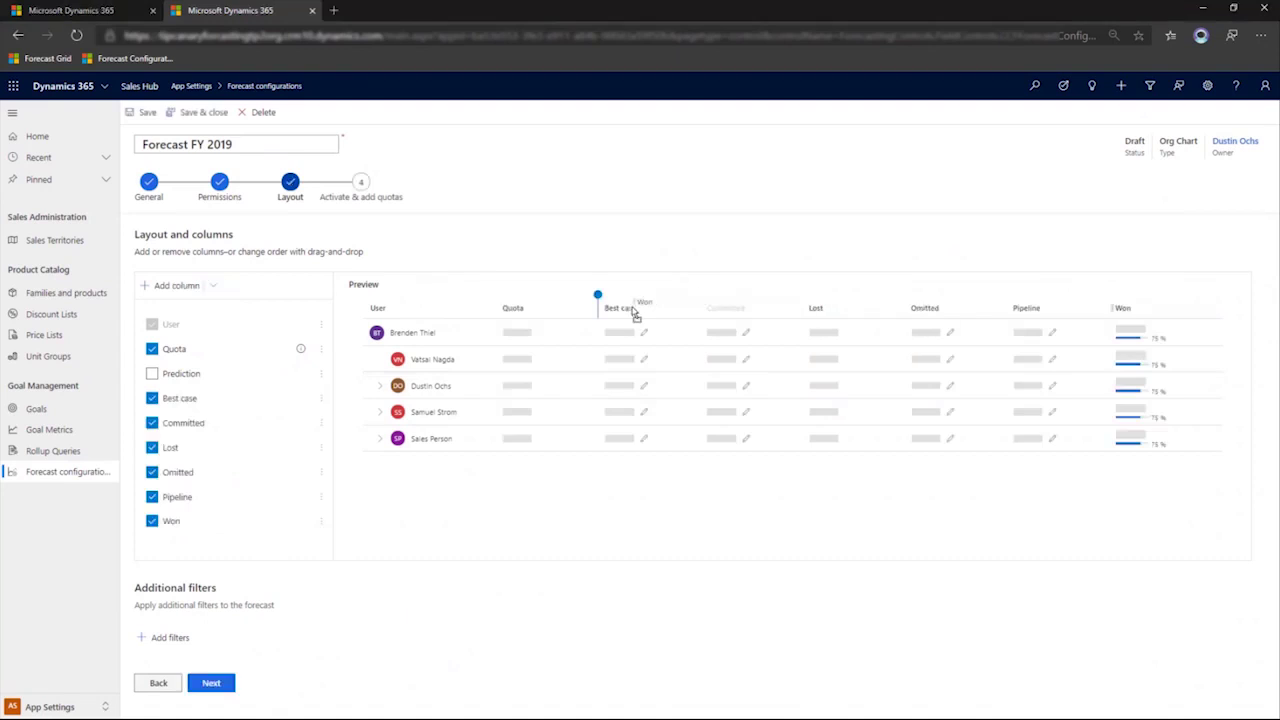
# Place the Won and Committed columns ahead of Best case and remove the Lost and Omitted columns from the forecast layout.
pyautogui.moveTo(605, 308); pyautogui.dragTo(607, 311)
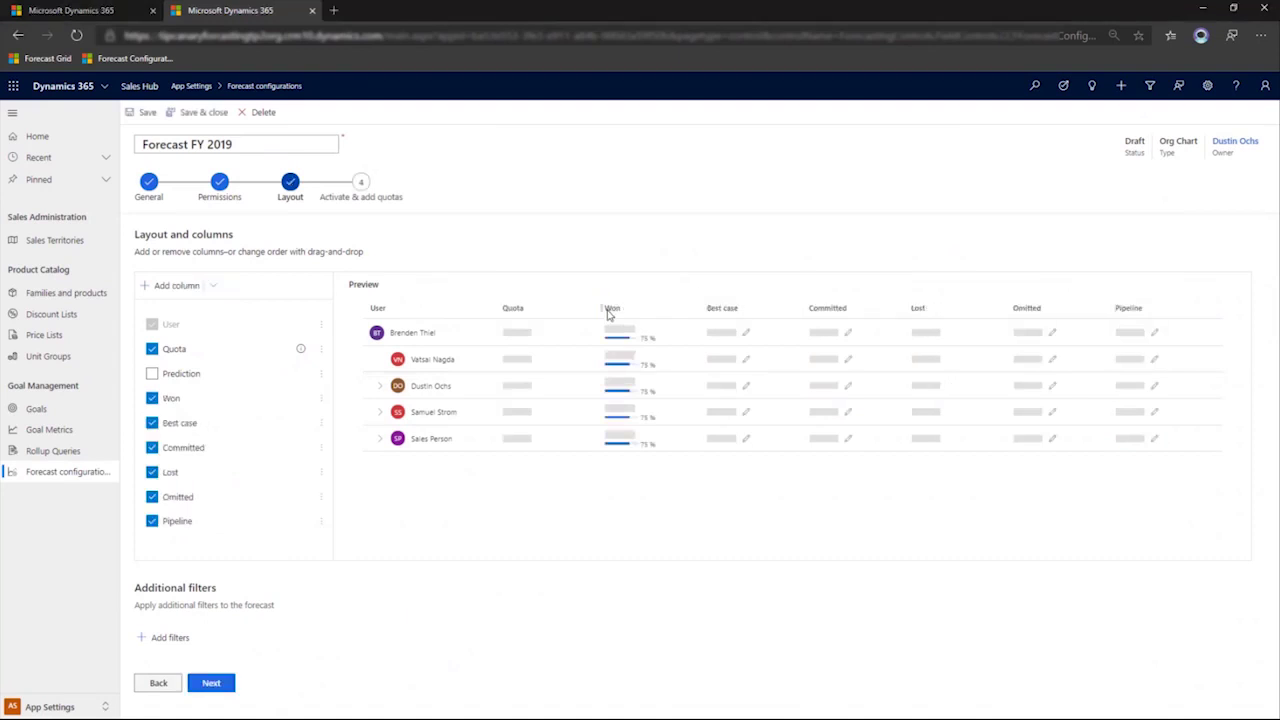
pyautogui.moveTo(810, 315); pyautogui.dragTo(706, 318)
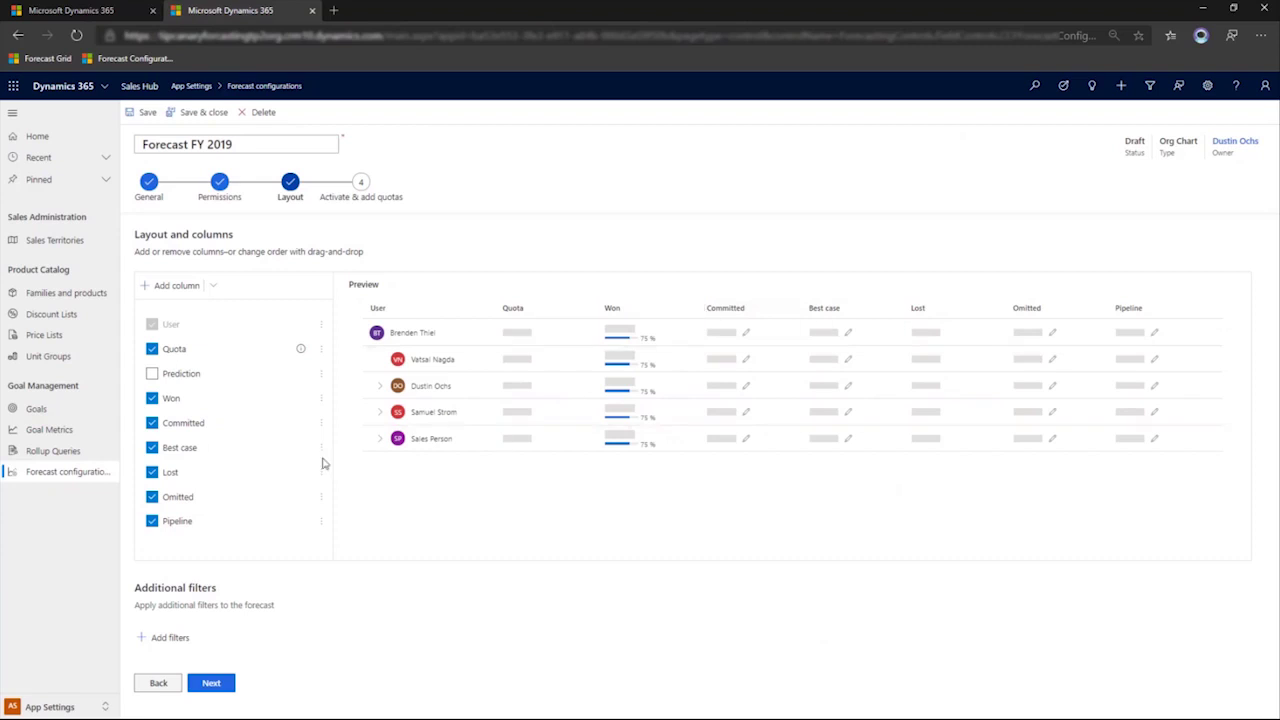
pyautogui.click(152, 474)
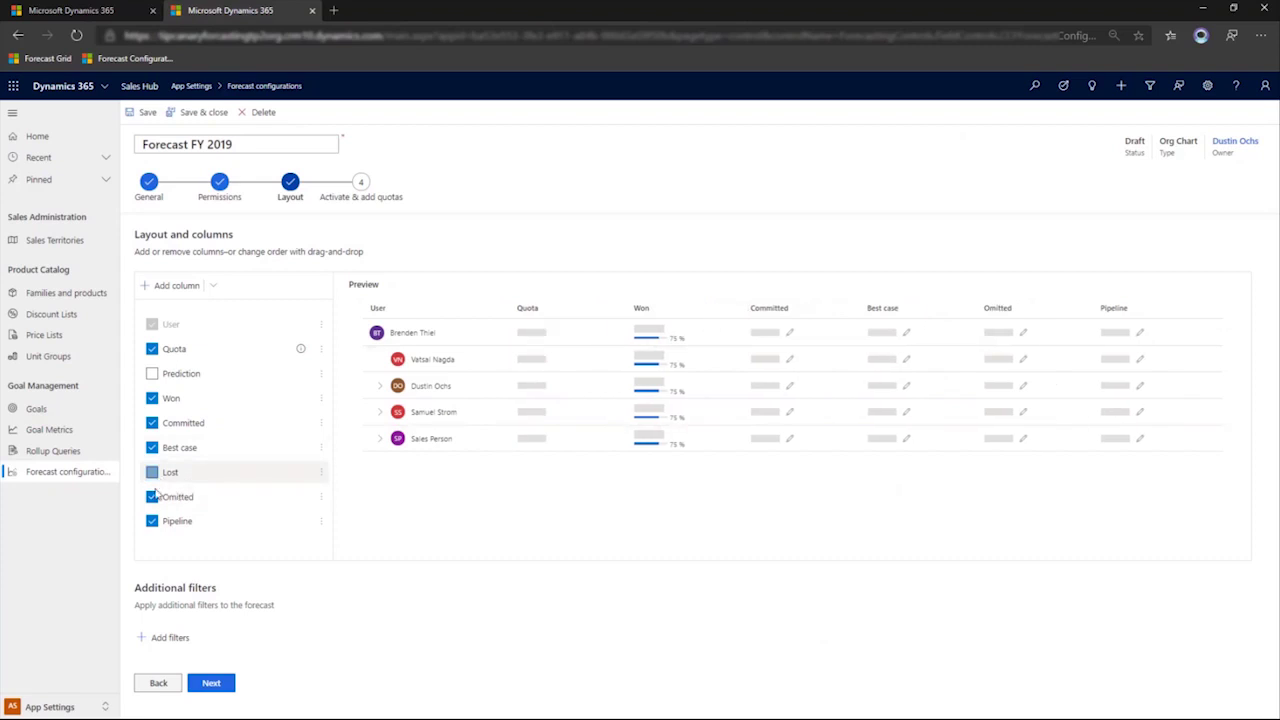
pyautogui.click(152, 498)
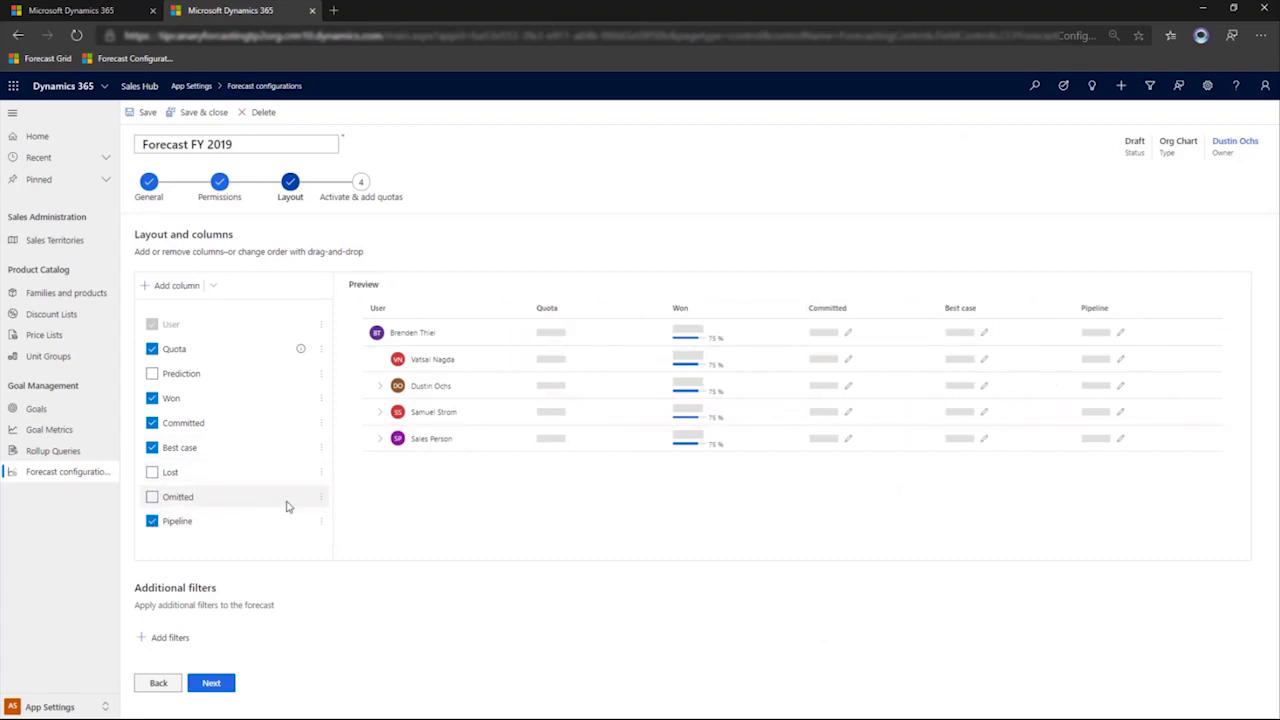
# Add a calculated column named "Committed Forecast" with the calculation "won + committed" and place it between Quota and Won.
pyautogui.click(170, 286)
pyautogui.write('Committed Forecast')
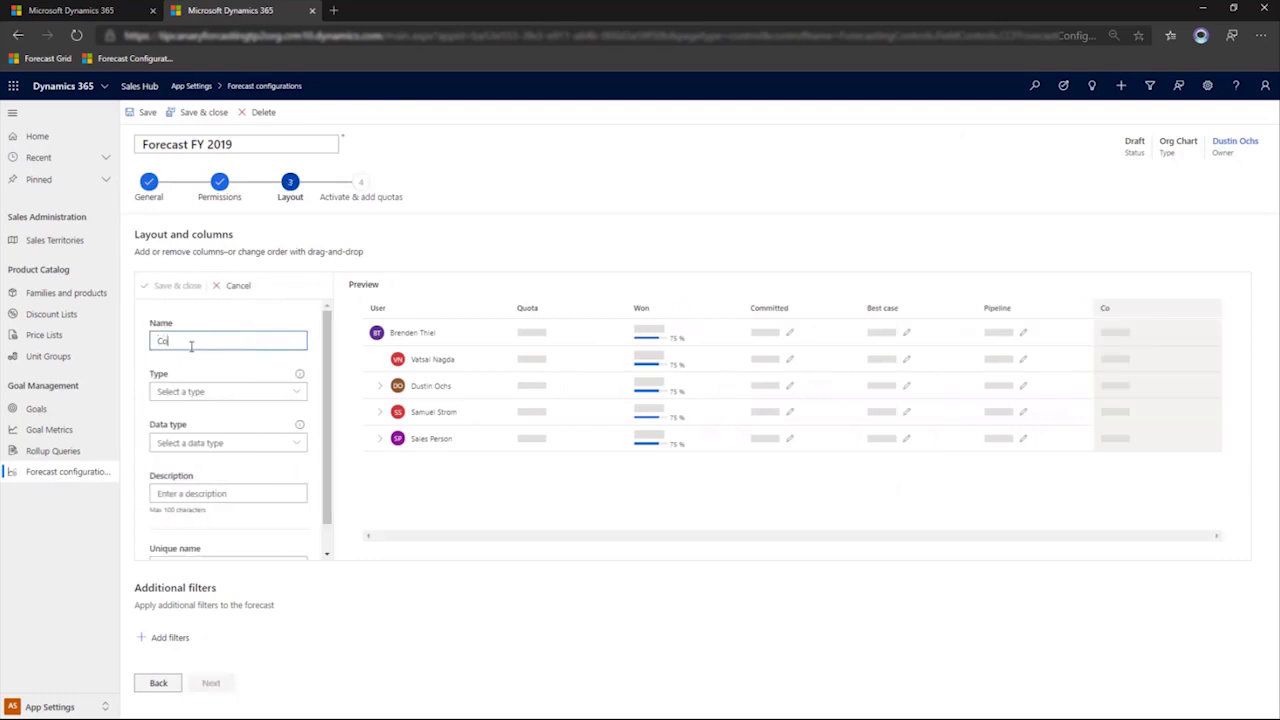
pyautogui.click(217, 395)
pyautogui.click(180, 430)
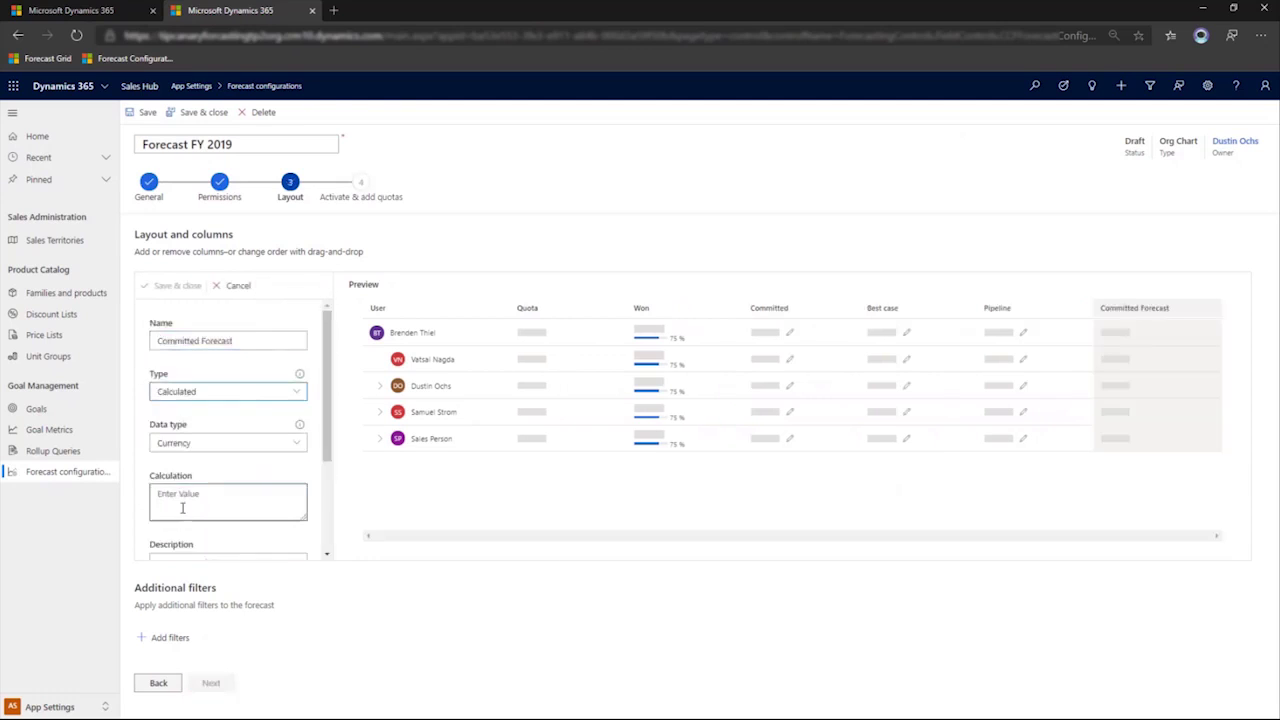
pyautogui.click(182, 505)
pyautogui.write('won + co')
pyautogui.click(195, 550)
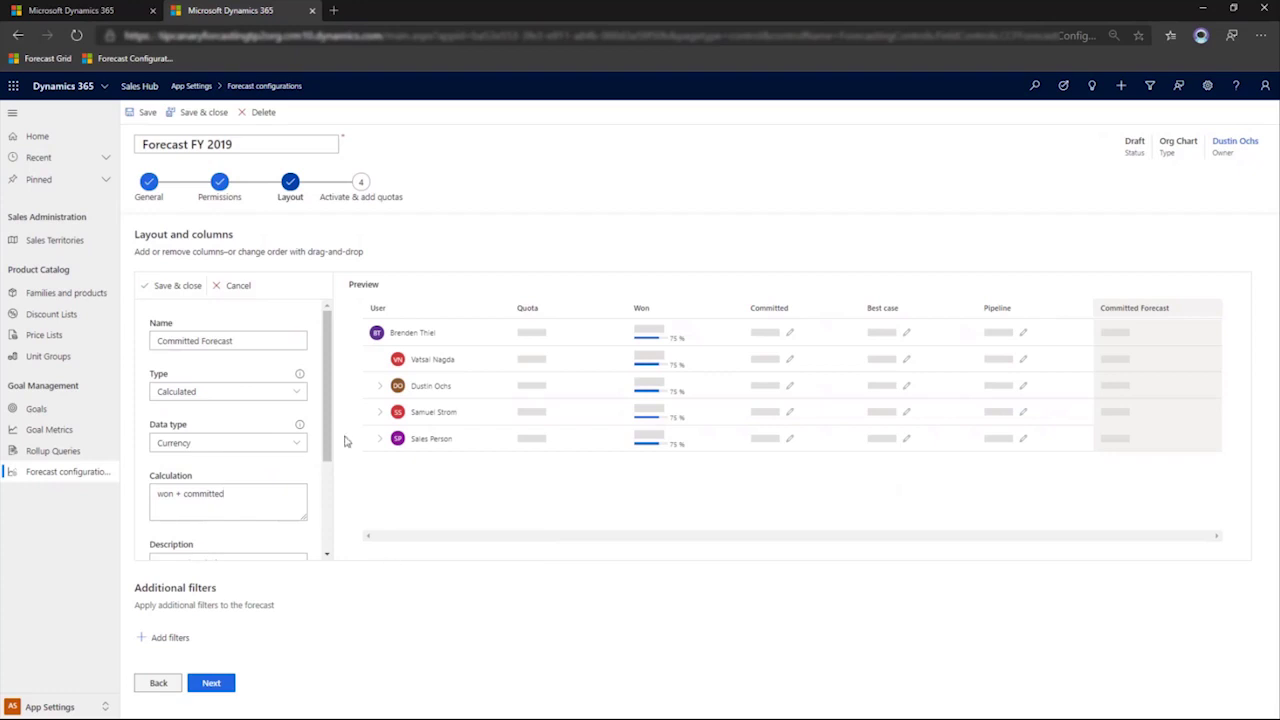
pyautogui.click(178, 286)
pyautogui.moveTo(1125, 310); pyautogui.dragTo(629, 302)
# Add a forecast filter row requiring Decision Maker? Equals completed.
pyautogui.click(162, 628)
pyautogui.click(205, 651)
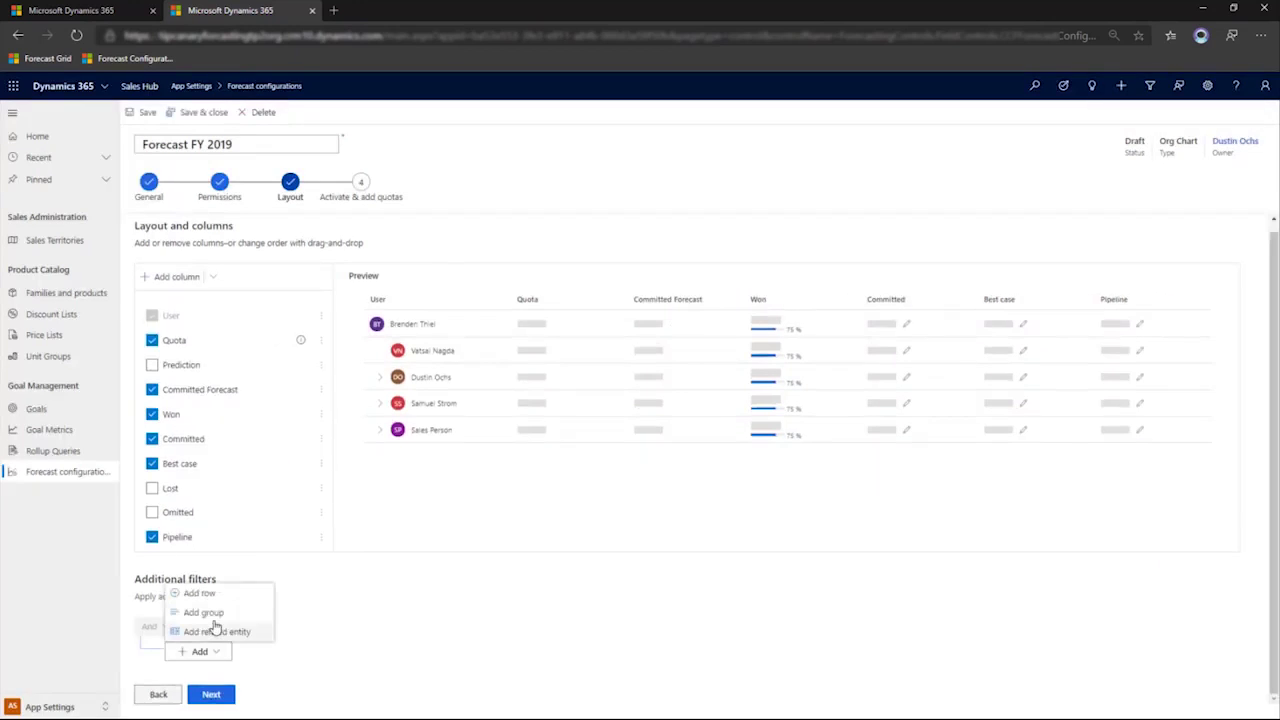
pyautogui.click(240, 597)
pyautogui.click(300, 657)
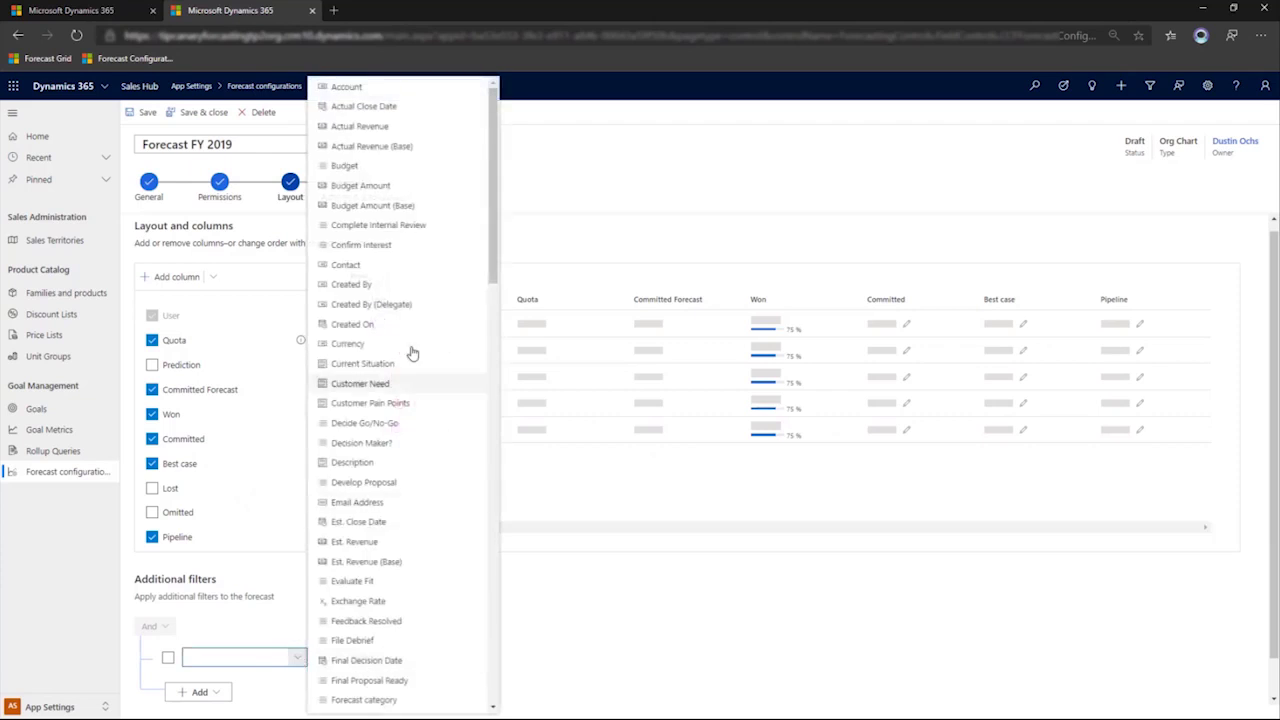
pyautogui.scroll(-2, 417, 335)
pyautogui.click(375, 346)
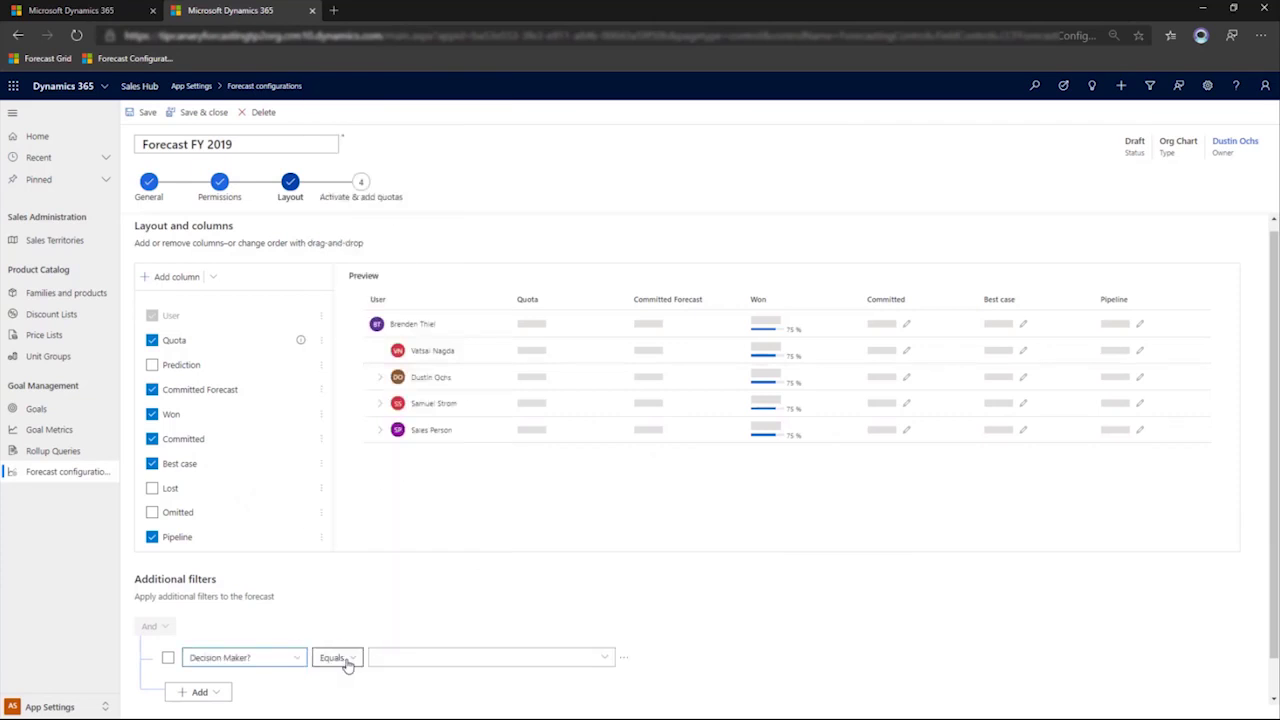
pyautogui.click(551, 660)
pyautogui.click(413, 684)
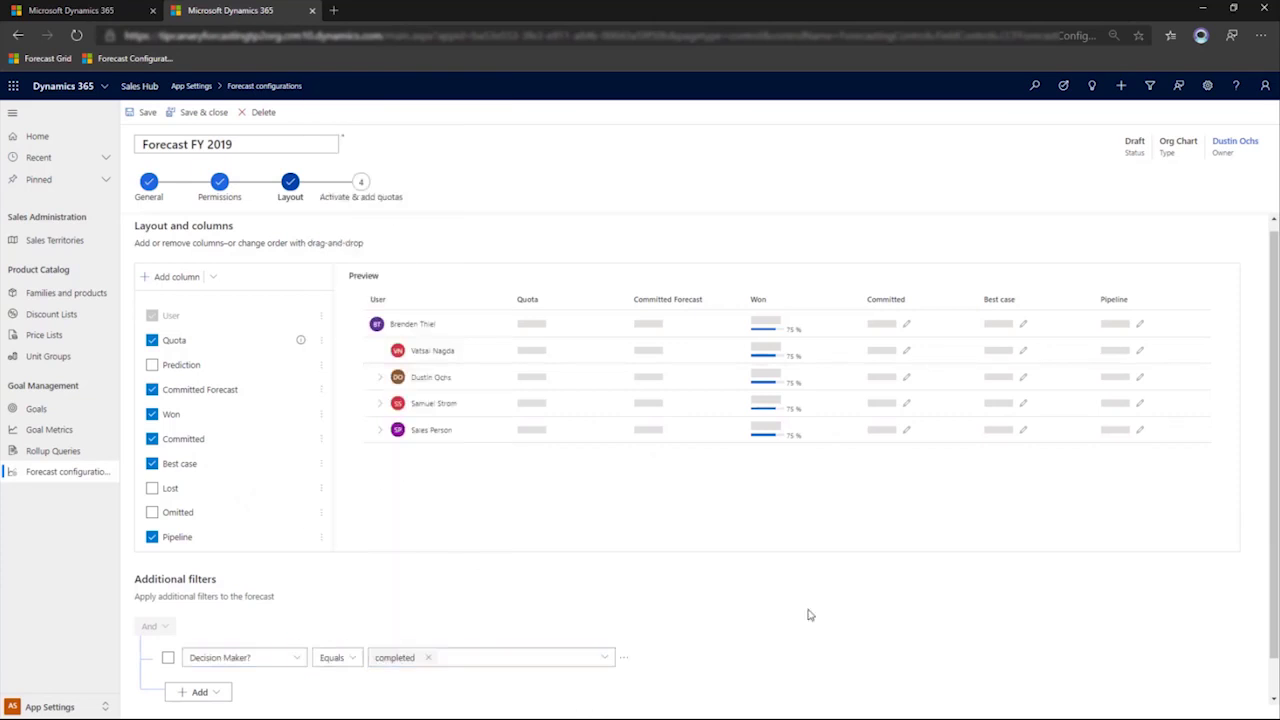
# Continue to the final configuration stage and activate the Forecast FY 2019 forecast.
pyautogui.scroll(-1, 808, 611)
pyautogui.click(209, 694)
pyautogui.click(180, 282)
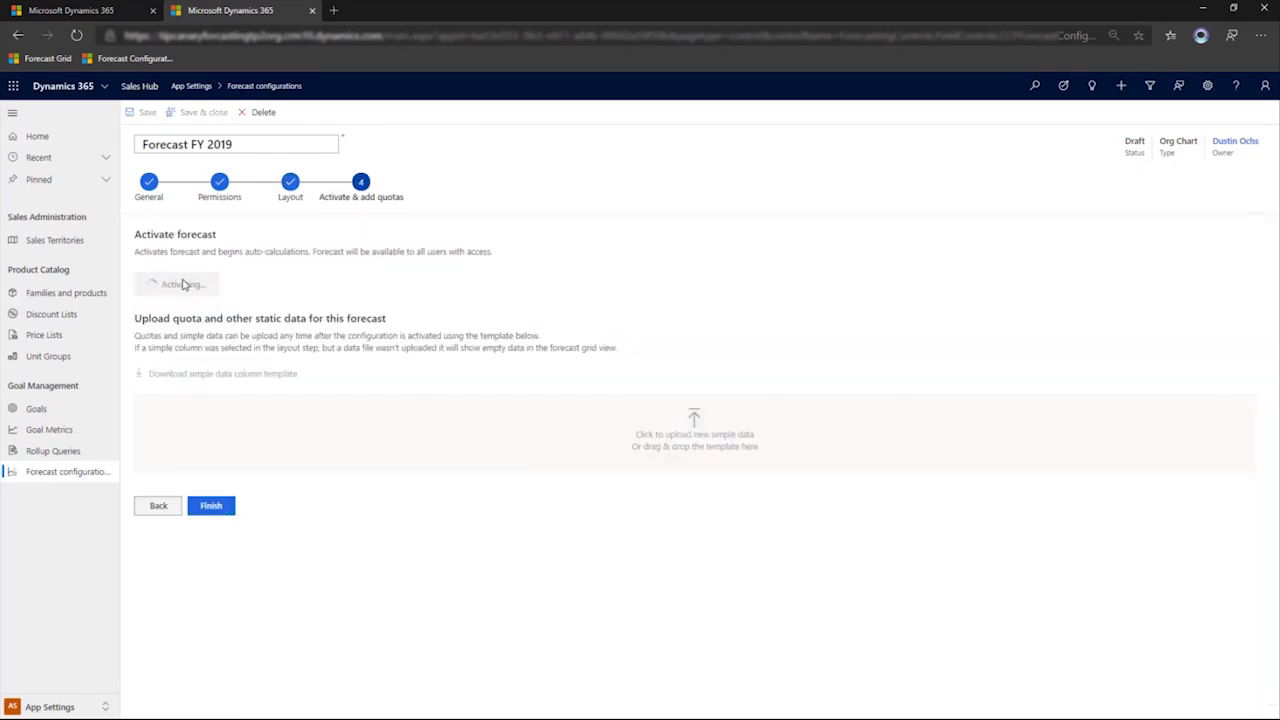
# List only the active forecast configurations and open FY2019 Quarterly Forecast DN.
pyautogui.click(176, 333)
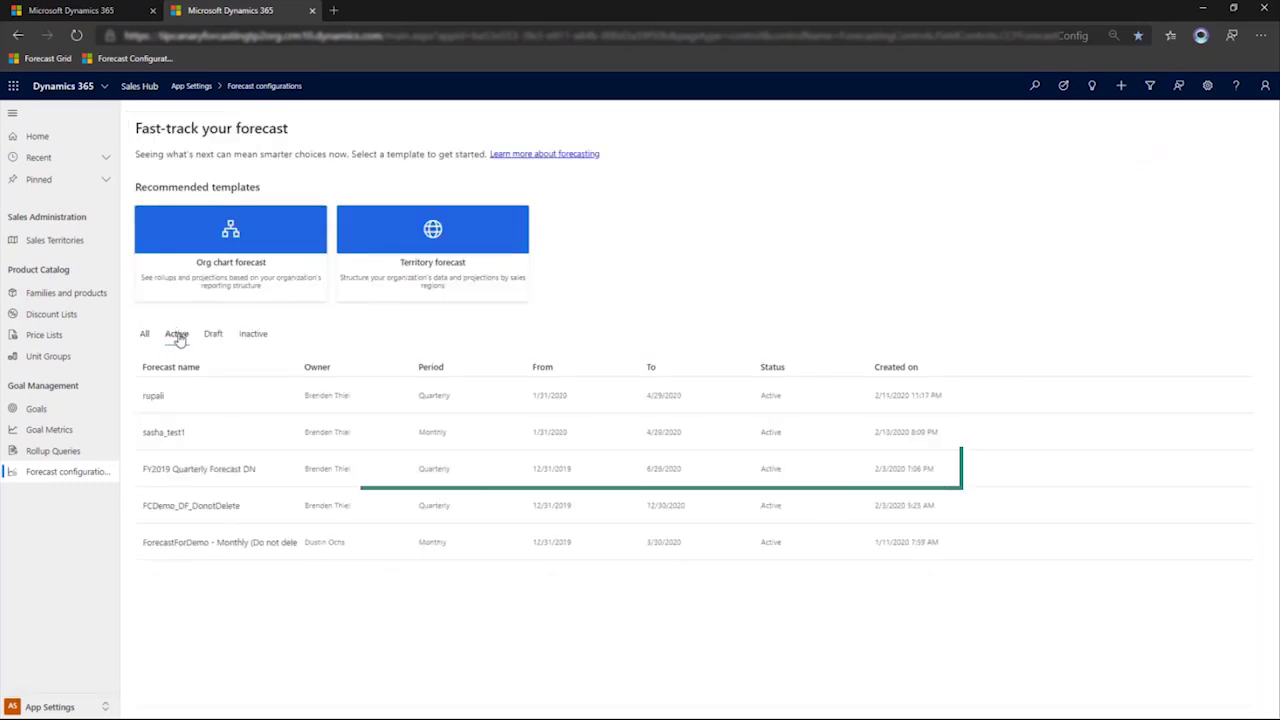
pyautogui.click(205, 470)
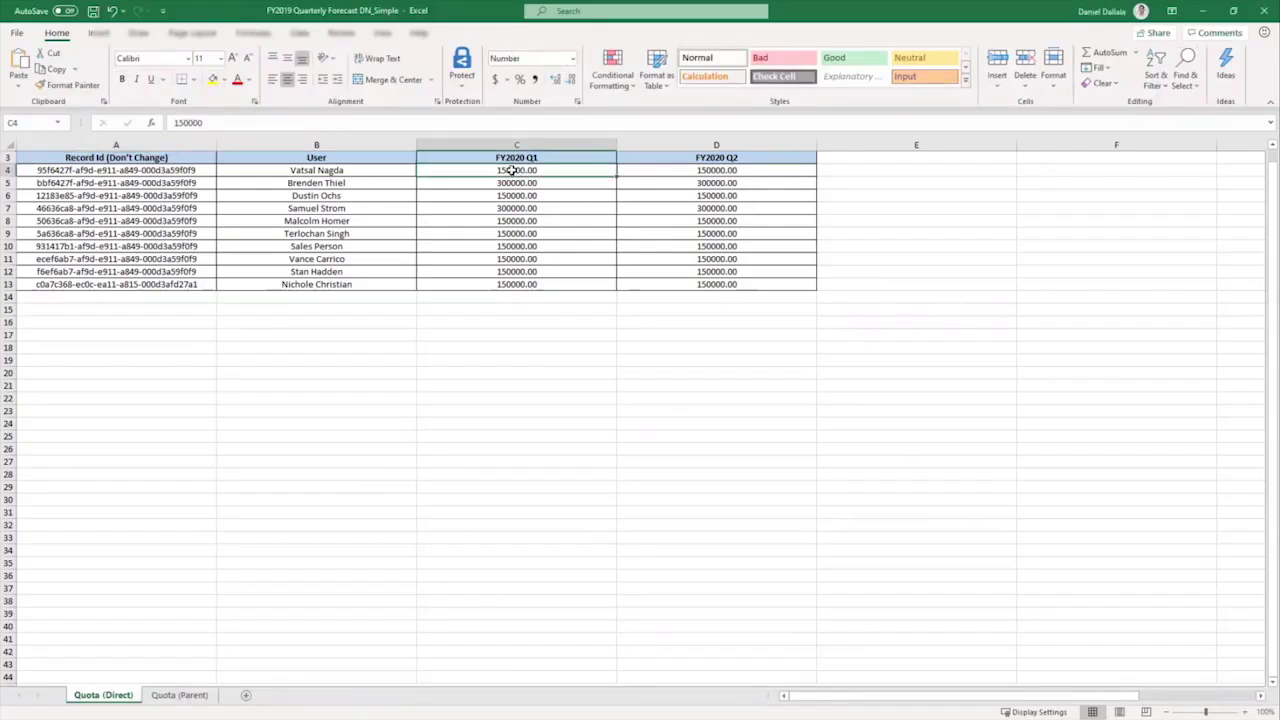
# In the Excel quota template, enter 150000 as the FY2020 Q1 quota in cell C4 and close the workbook.
pyautogui.write('150000')
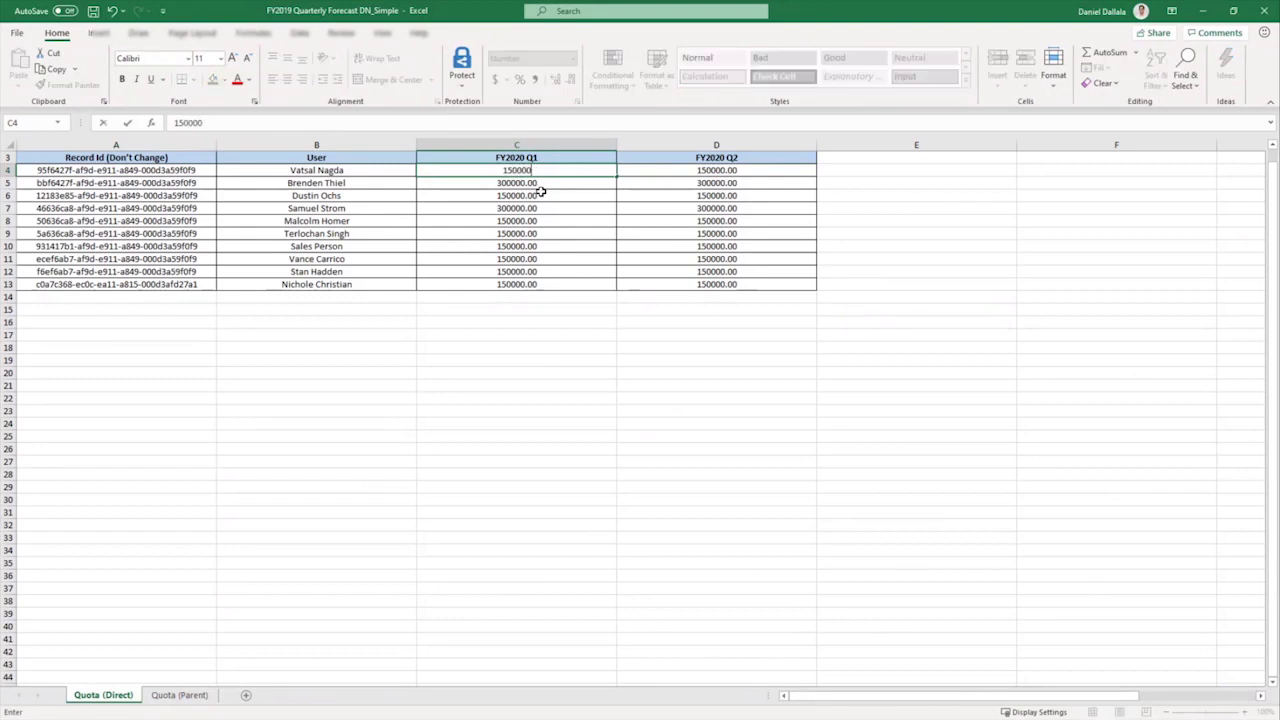
pyautogui.press('Return')
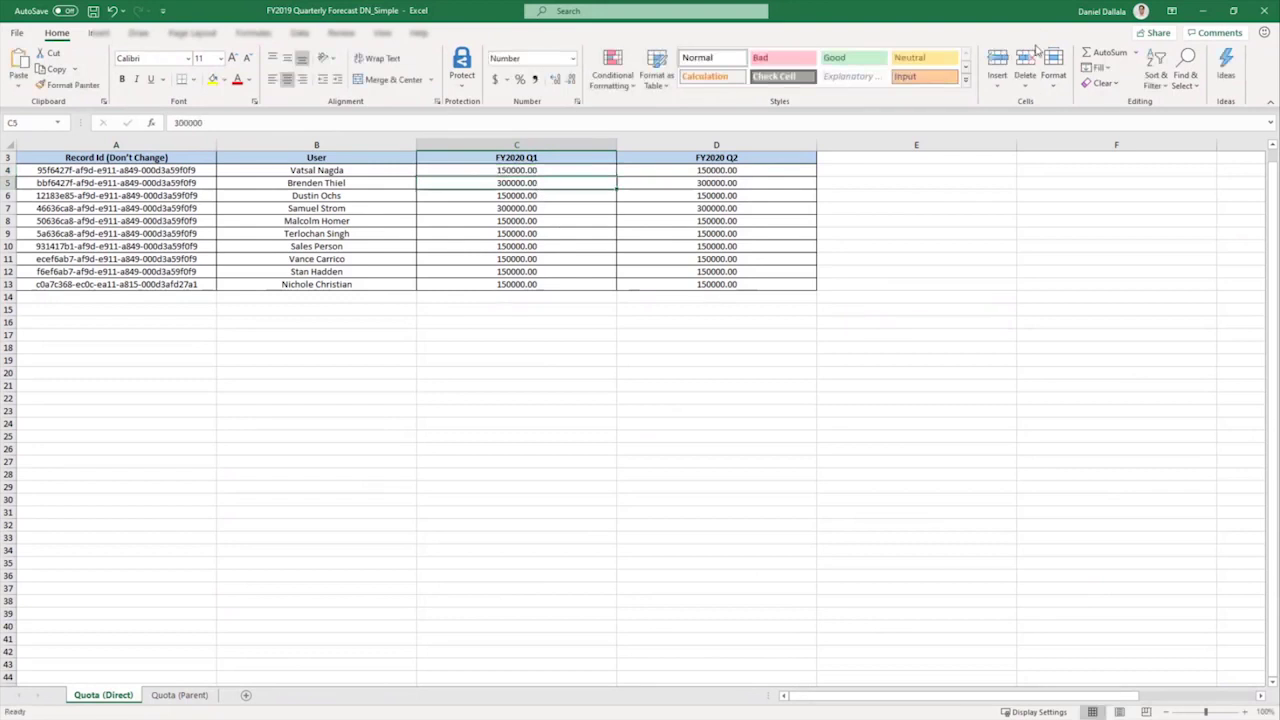
pyautogui.click(1262, 12)
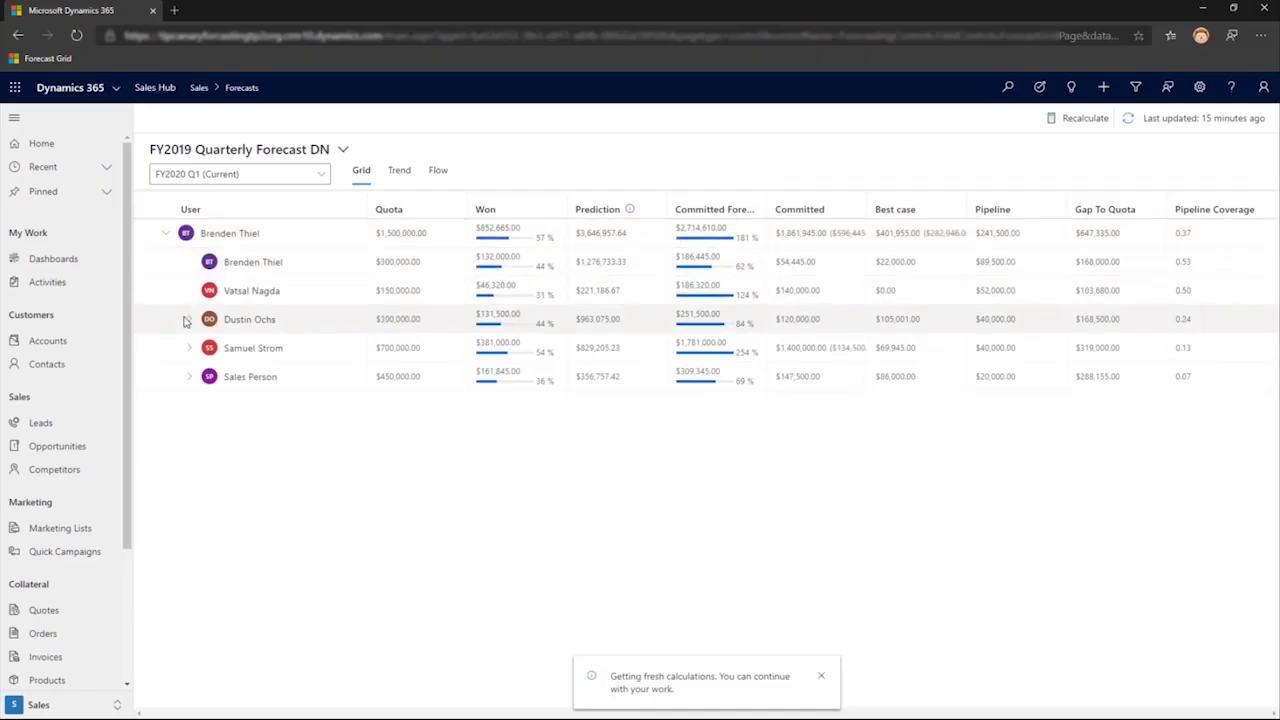
# Expand the manager rows with $300,000 and $700,000 quotas in the quarterly forecast grid to view their teams.
pyautogui.click(189, 321)
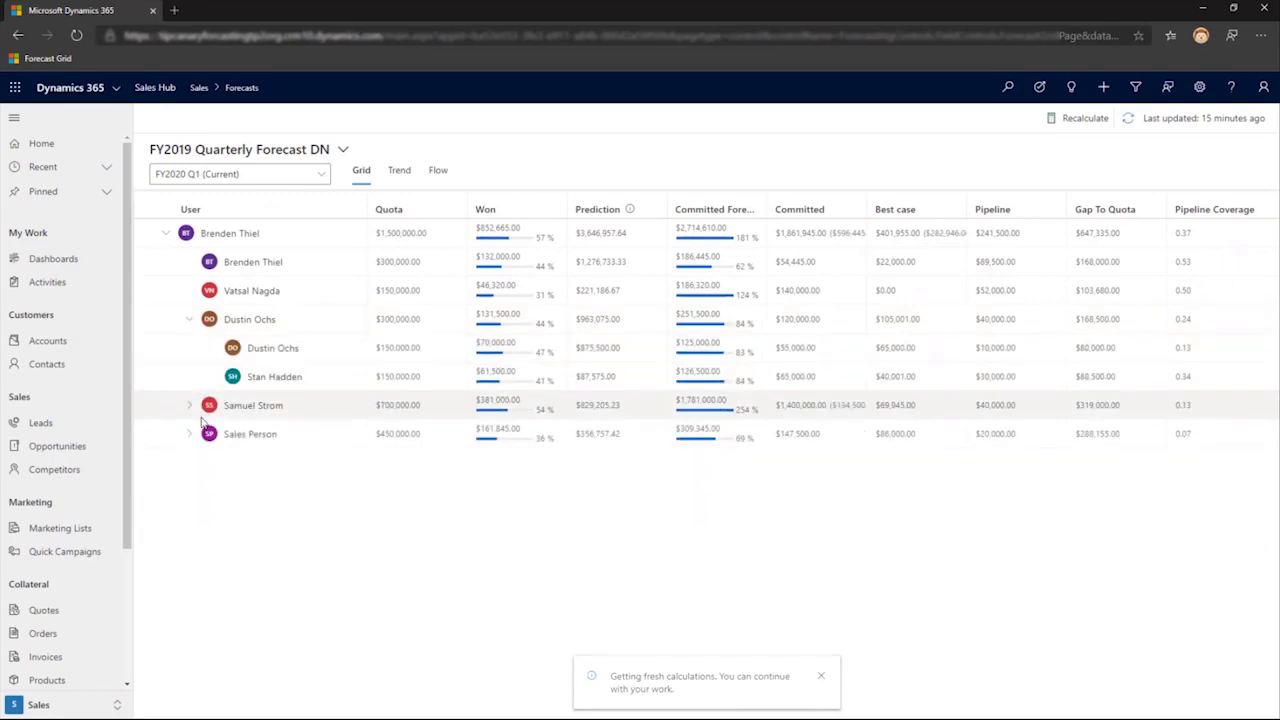
pyautogui.click(190, 406)
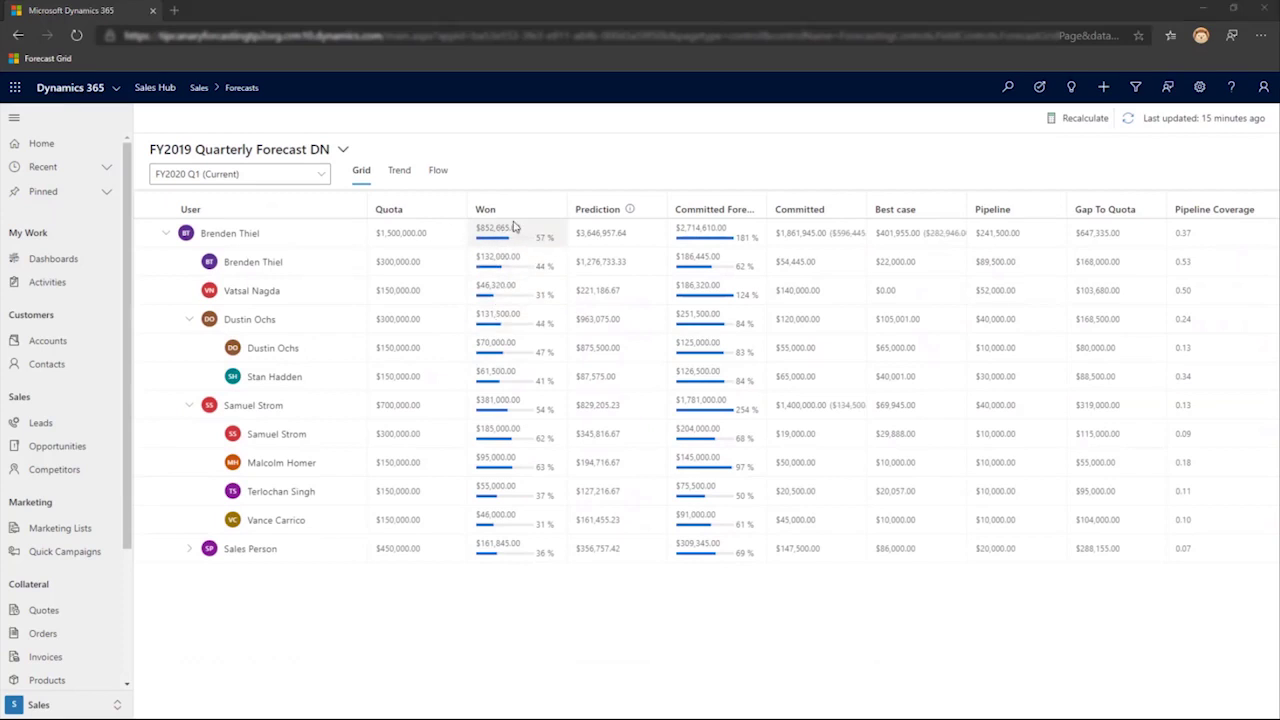
# Open the opportunities behind the $54,445.00 Committed value and set the estimated revenue of Topic_2_mzZv8h to 20000.
pyautogui.click(799, 262)
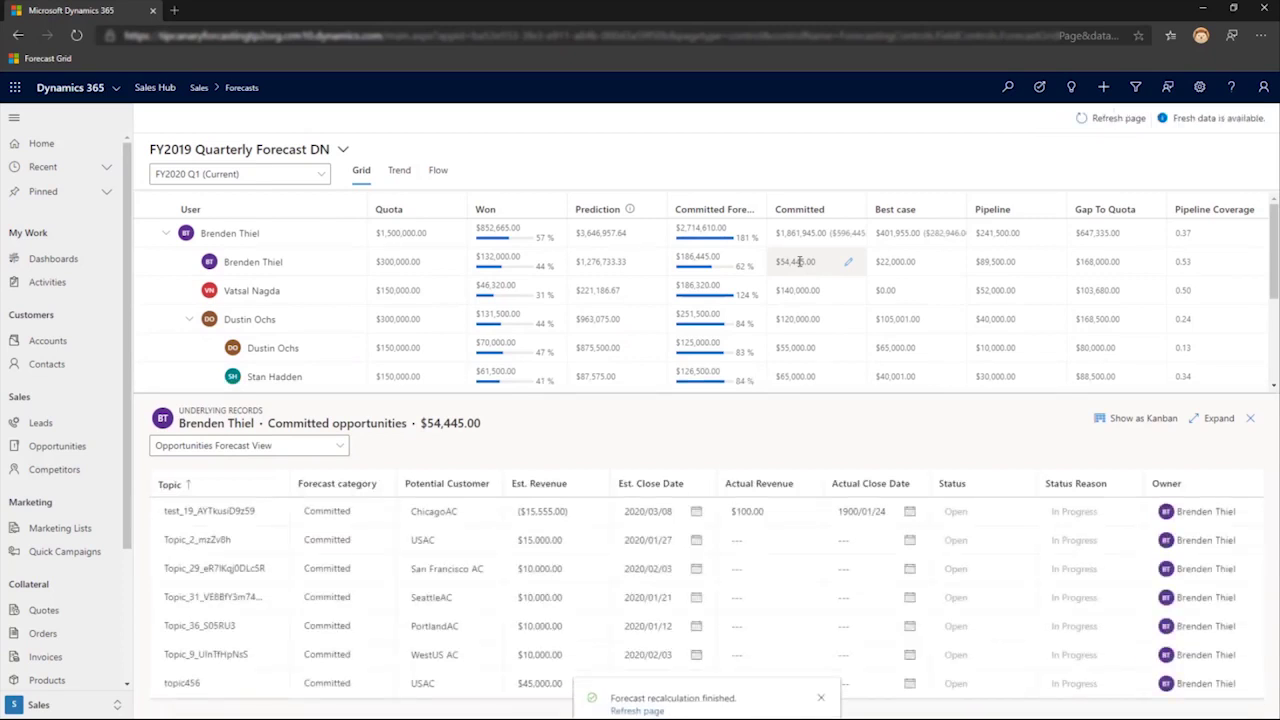
pyautogui.click(537, 542)
pyautogui.doubleClick(537, 542)
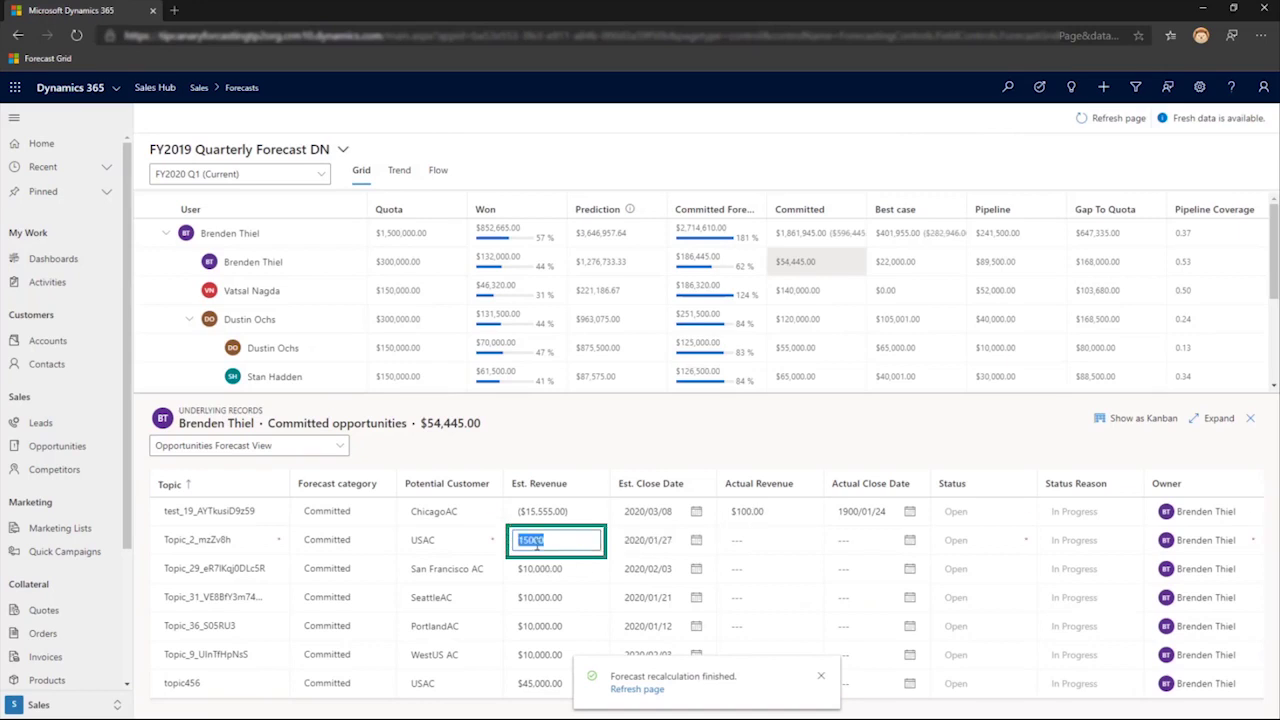
pyautogui.write('20000')
pyautogui.press('Return')
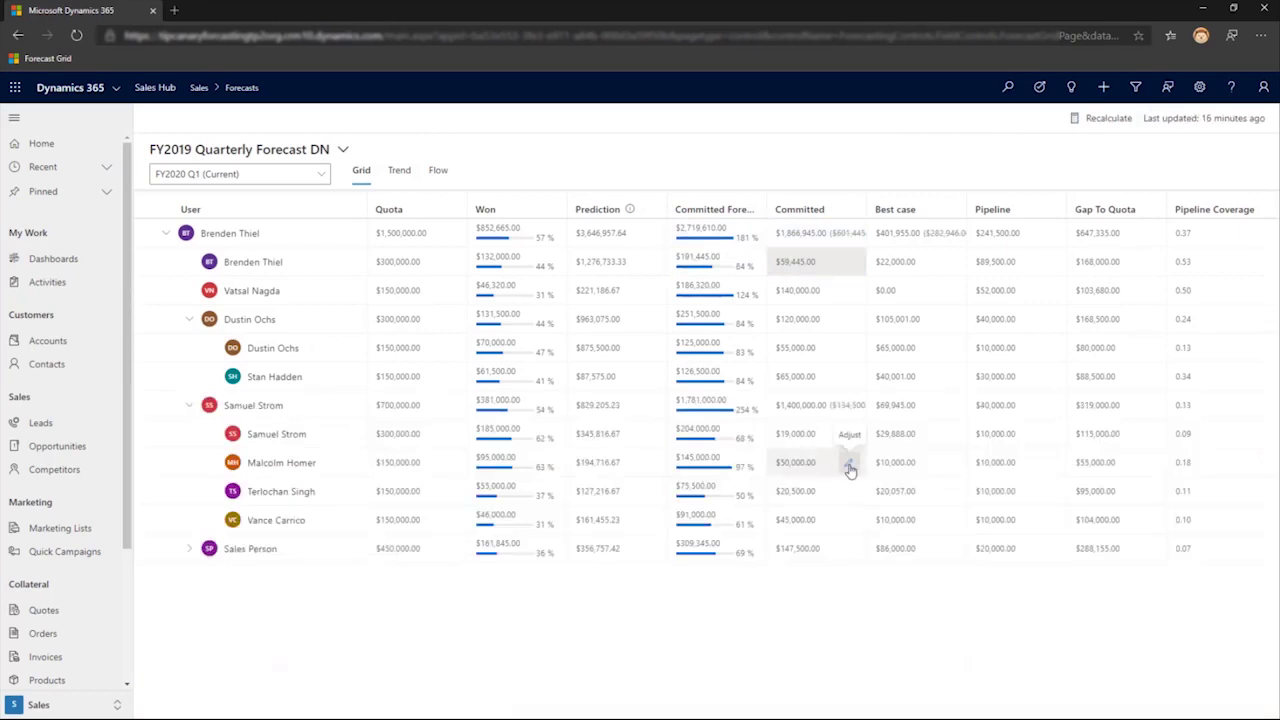
# Adjust the seller's $50,000.00 Committed value to 60000, with a note that they are underestimating how much those deals are worth.
pyautogui.click(849, 468)
pyautogui.write('60000')
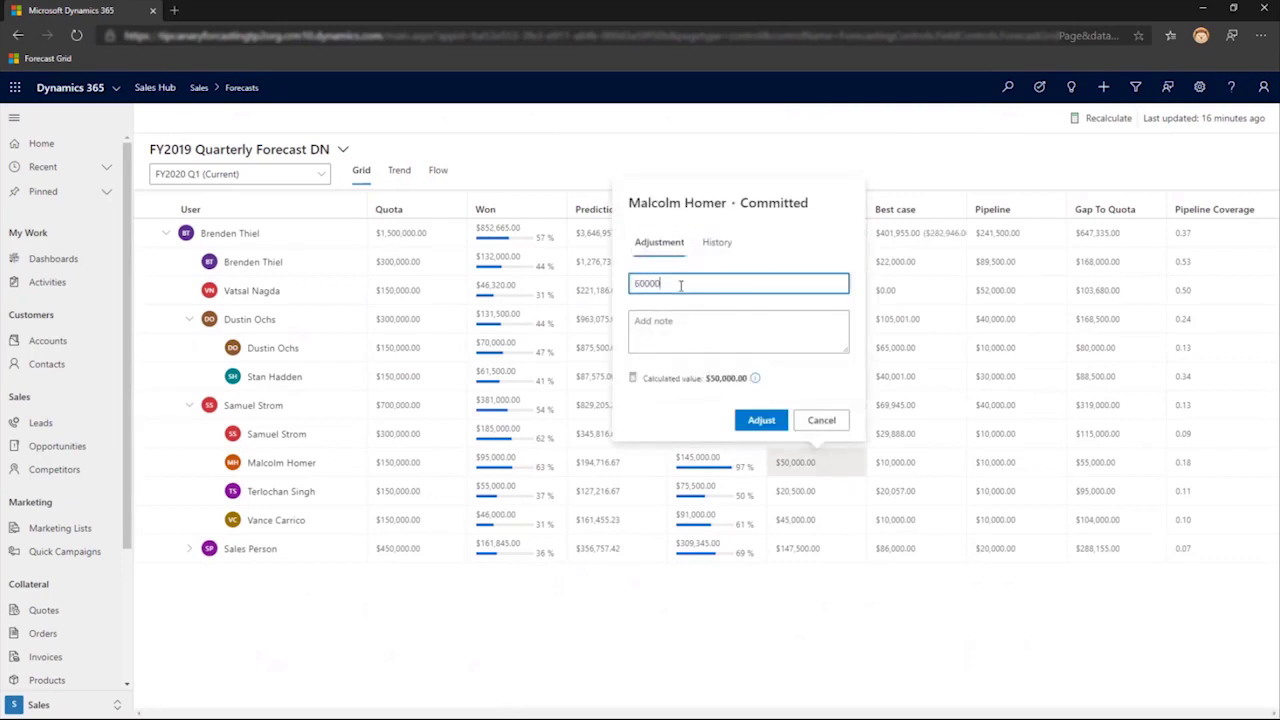
pyautogui.press('Tab')
pyautogui.write('Malcolm you are under')
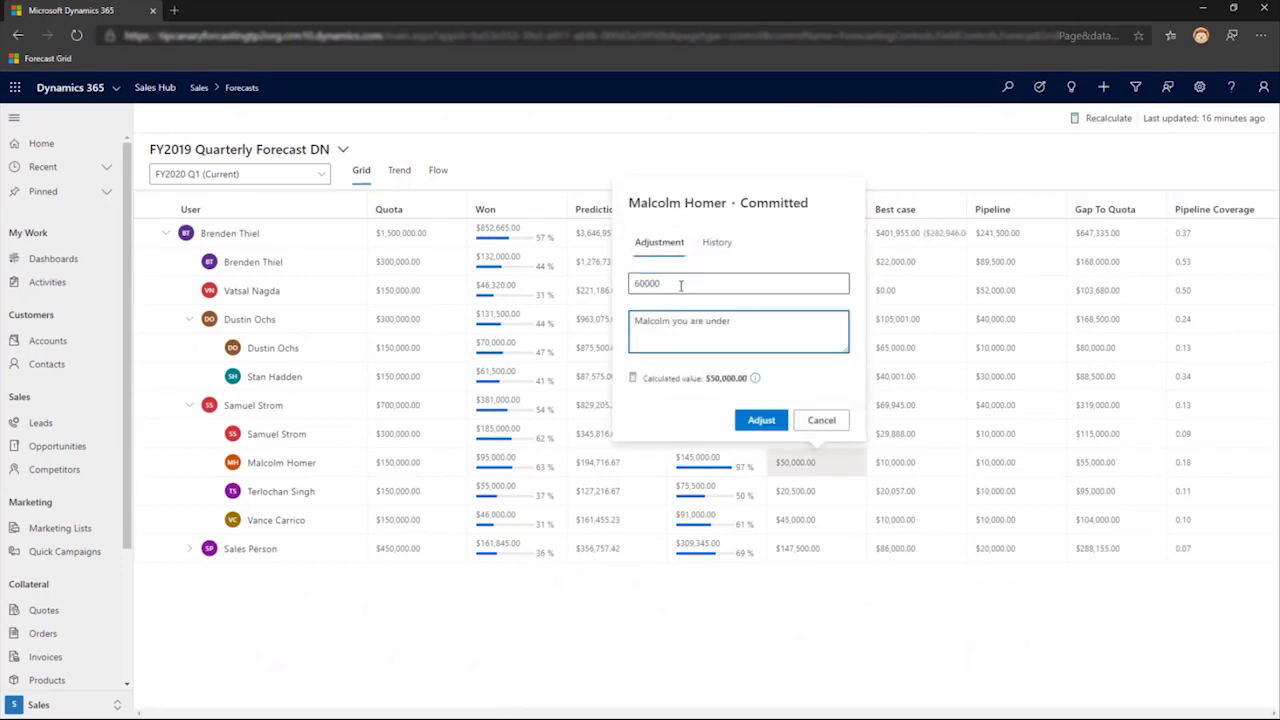
pyautogui.write('estimating how much')
pyautogui.write('those deals are worth')
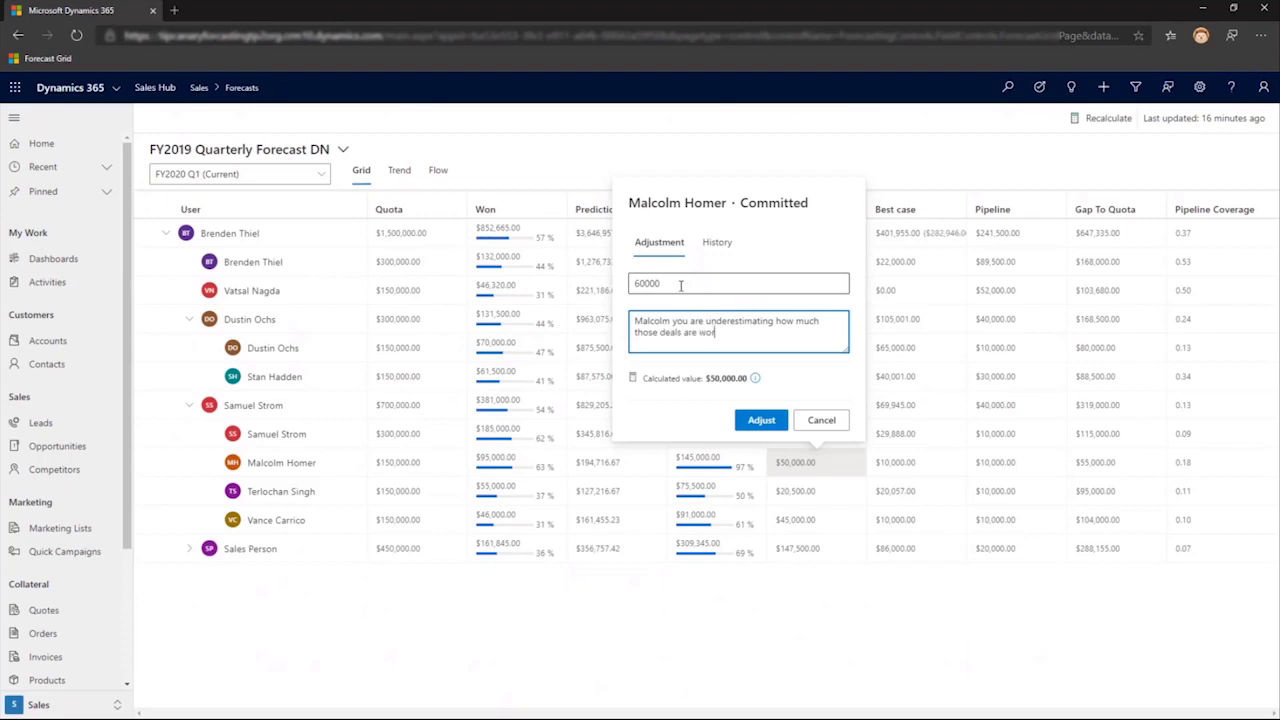
pyautogui.click(759, 421)
# Show the opportunities behind the $59,445.00 Committed value as a Kanban board and move "HP Inc - printer order" from Pipeline to Committed.
pyautogui.click(796, 261)
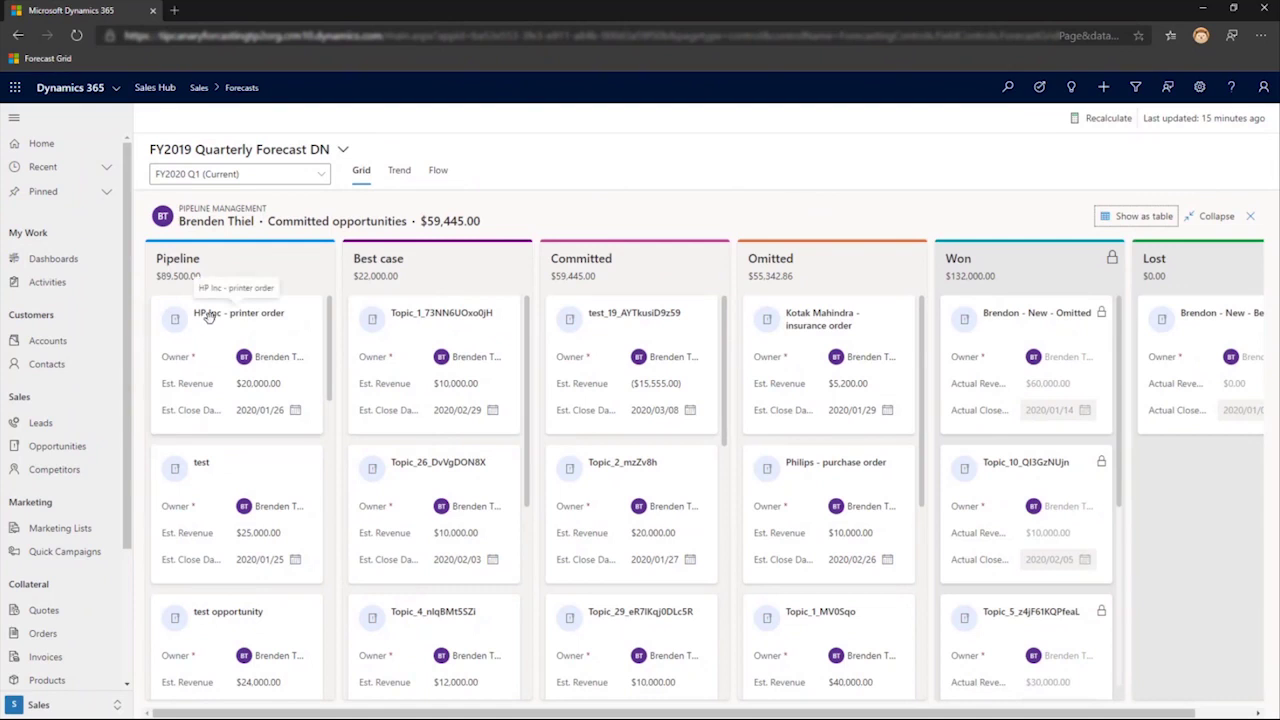
pyautogui.moveTo(209, 320); pyautogui.dragTo(605, 316)
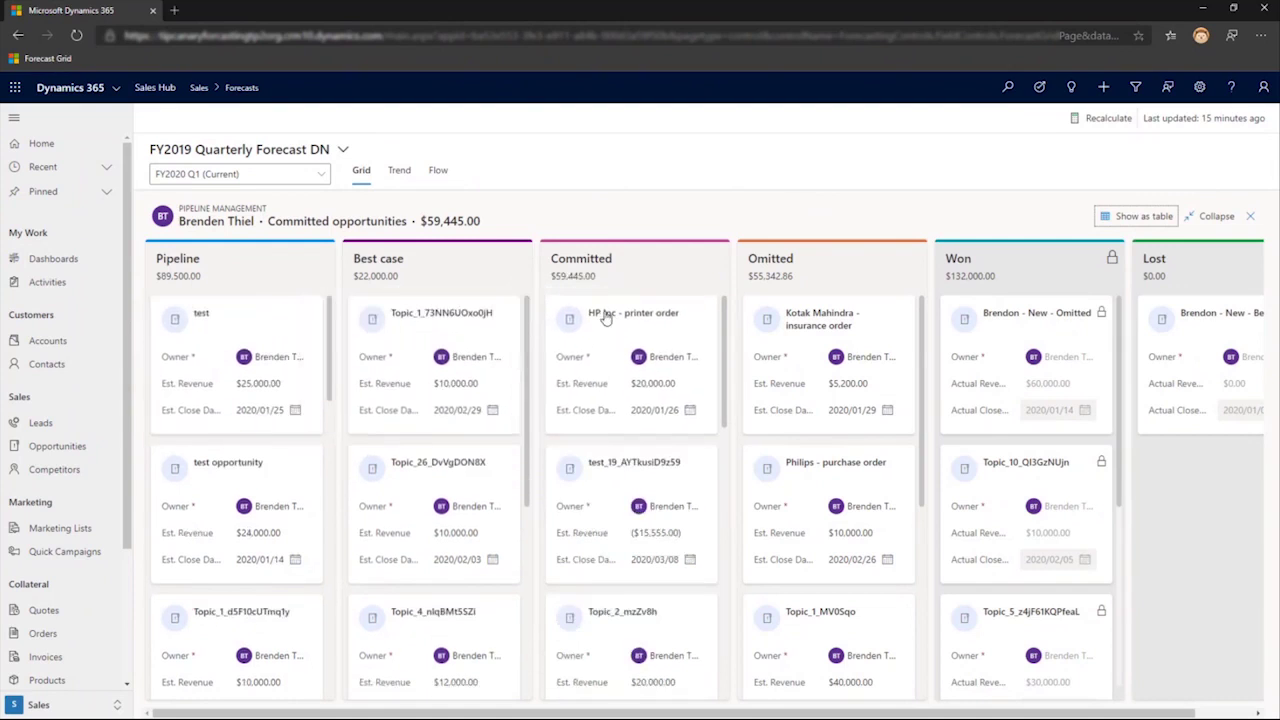